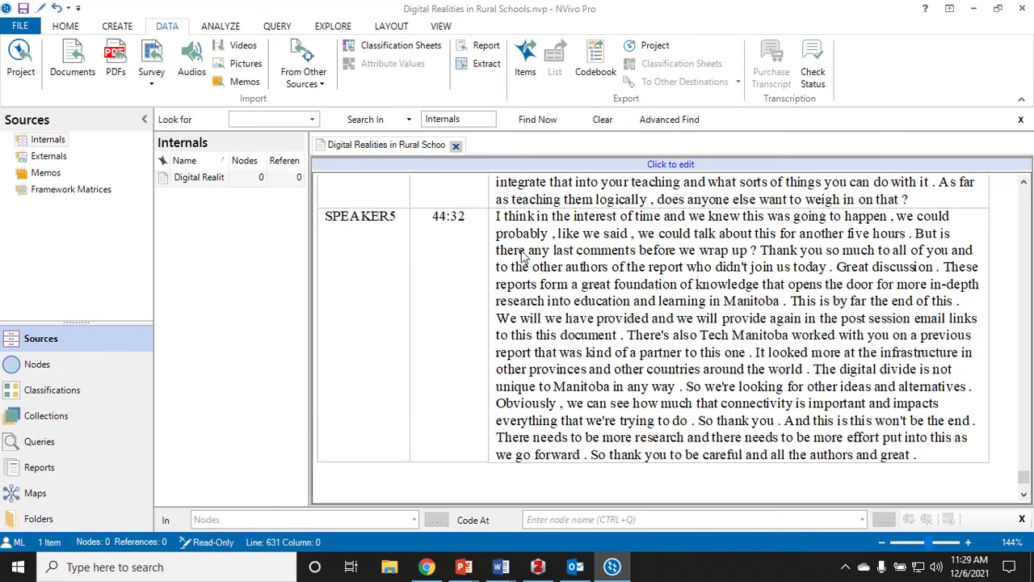
Step: Scroll the transcript back up so the SPEAKER1 10:50 findings passage is visible
{"action": "scroll", "coordinate": [558, 275], "scroll_direction": "up", "scroll_amount": 6}
{"action": "scroll", "coordinate": [579, 303], "scroll_direction": "up", "scroll_amount": 20}
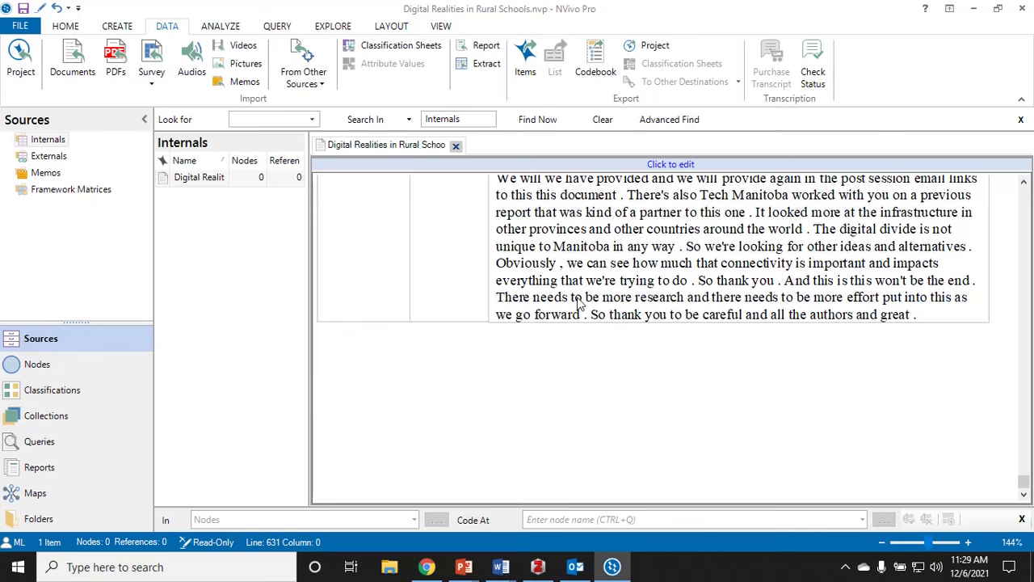
{"action": "scroll", "coordinate": [585, 303], "scroll_direction": "up", "scroll_amount": 5}
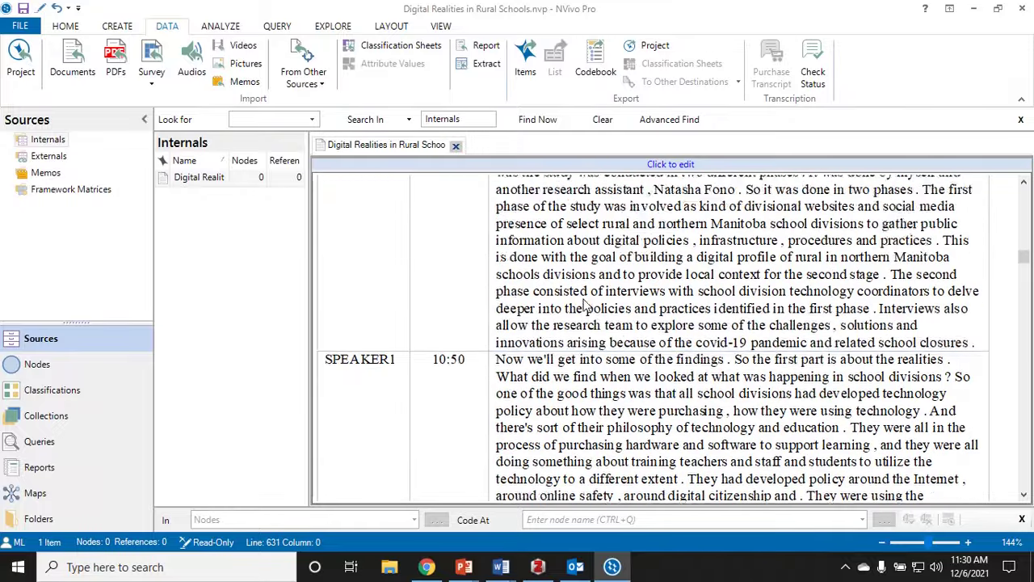
{"action": "scroll", "coordinate": [580, 307], "scroll_direction": "down", "scroll_amount": 3}
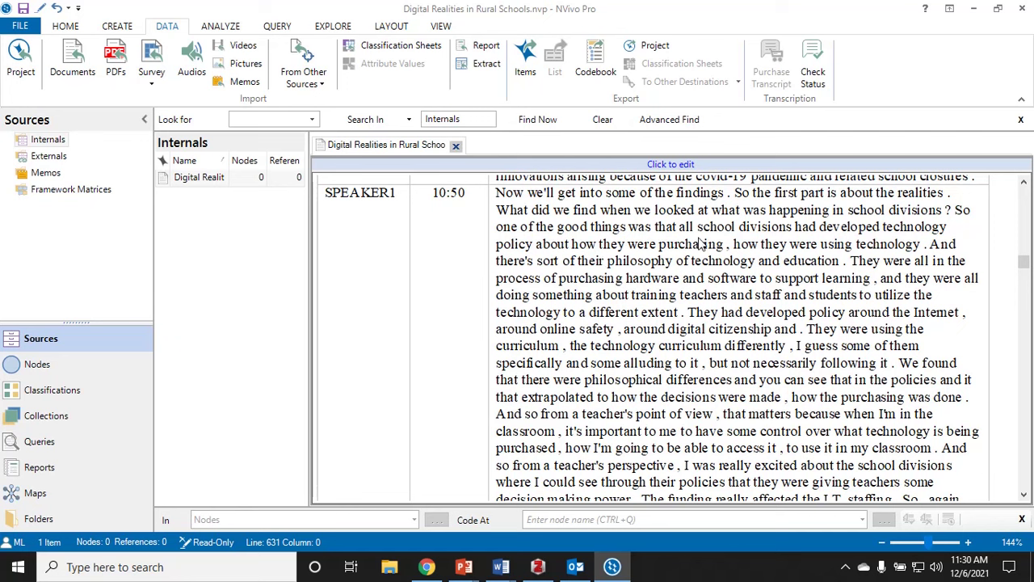
Step: Code the passage on school divisions developing technology policy at a new node named Policy
{"action": "left_click_drag", "start_coordinate": [681, 227], "coordinate": [922, 245]}
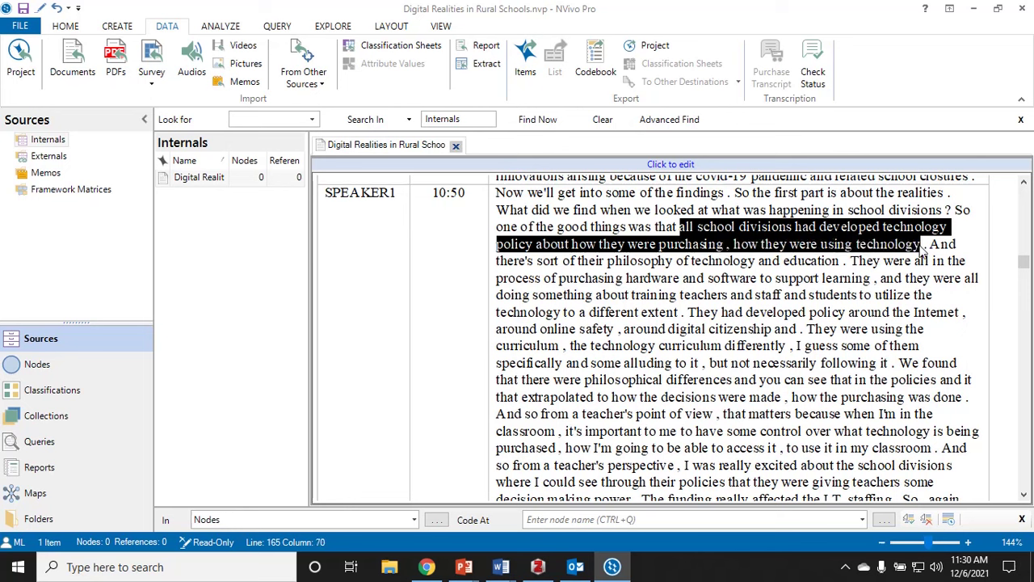
{"action": "right_click", "coordinate": [738, 232]}
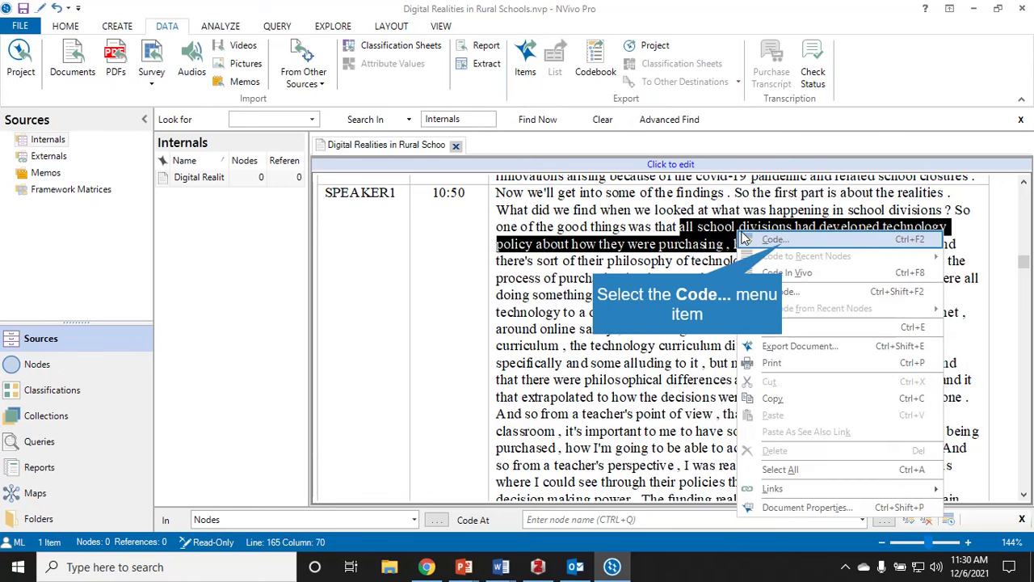
{"action": "left_click", "coordinate": [776, 240]}
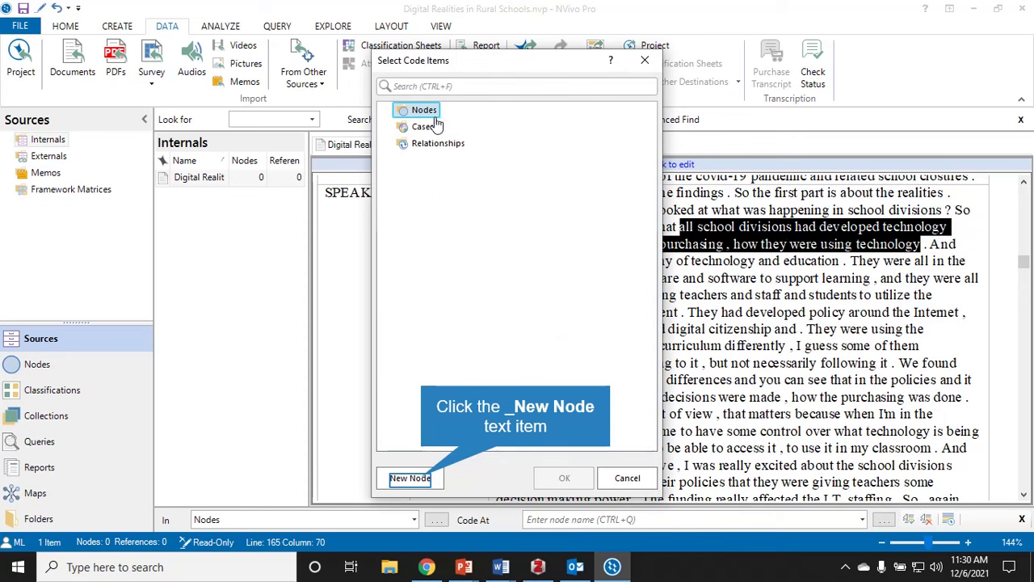
{"action": "left_click", "coordinate": [422, 477]}
{"action": "type", "text": "P"}
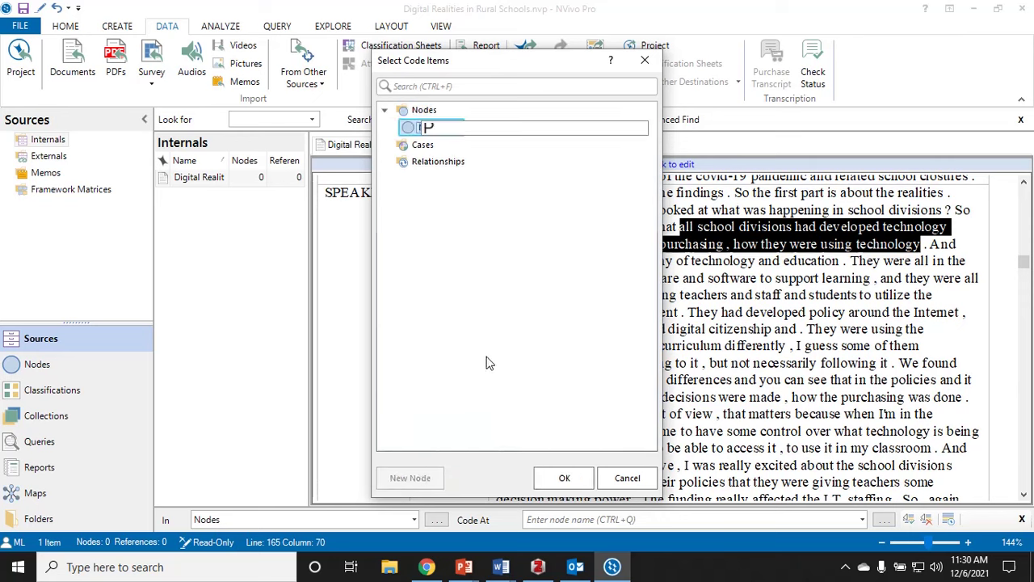
{"action": "type", "text": "OLICY"}
{"action": "key", "text": "Return"}
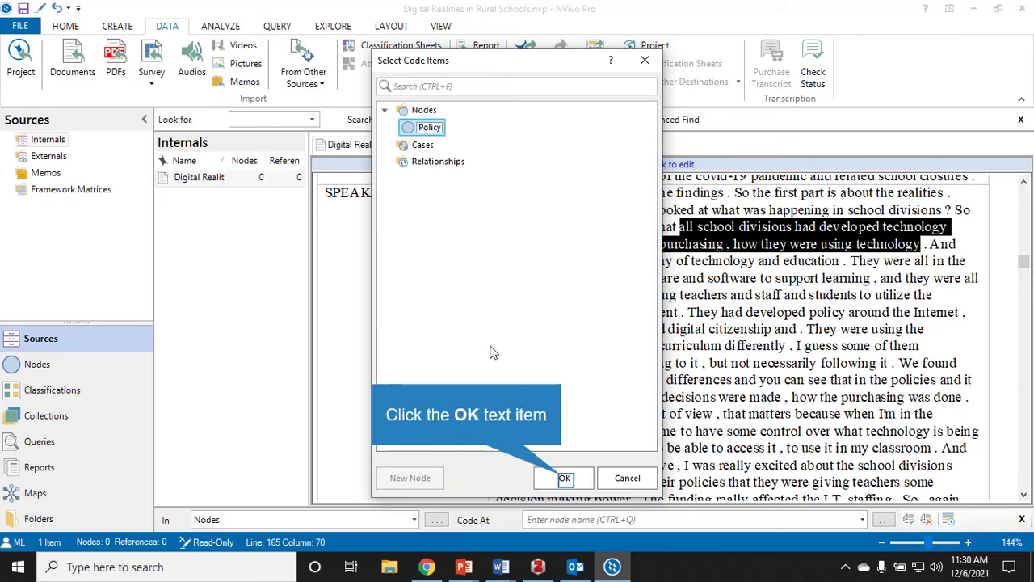
{"action": "left_click", "coordinate": [564, 478]}
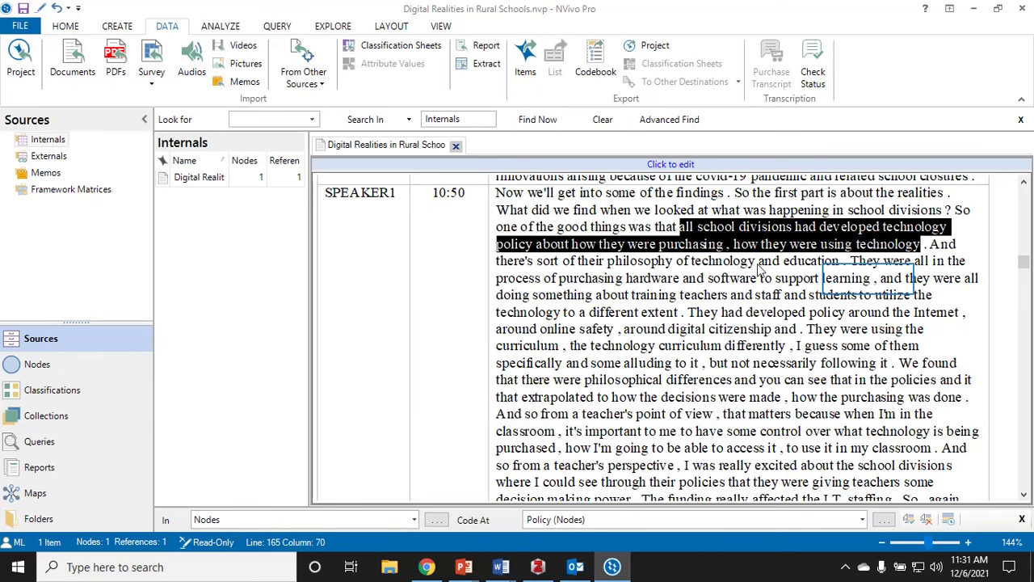
Step: Code the sentence about purchasing hardware and software at a new Purchasing node
{"action": "scroll", "coordinate": [860, 278], "scroll_direction": "down", "scroll_amount": 1}
{"action": "left_click", "coordinate": [861, 196]}
{"action": "left_click_drag", "start_coordinate": [861, 196], "coordinate": [872, 215]}
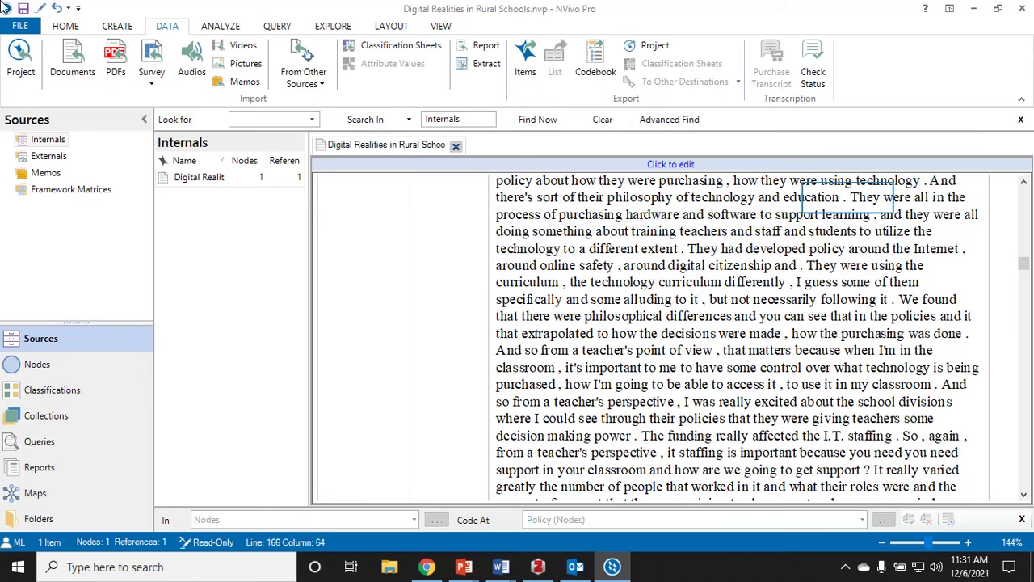
{"action": "left_click", "coordinate": [854, 198]}
{"action": "left_click_drag", "start_coordinate": [855, 198], "coordinate": [871, 215]}
{"action": "right_click", "coordinate": [862, 215]}
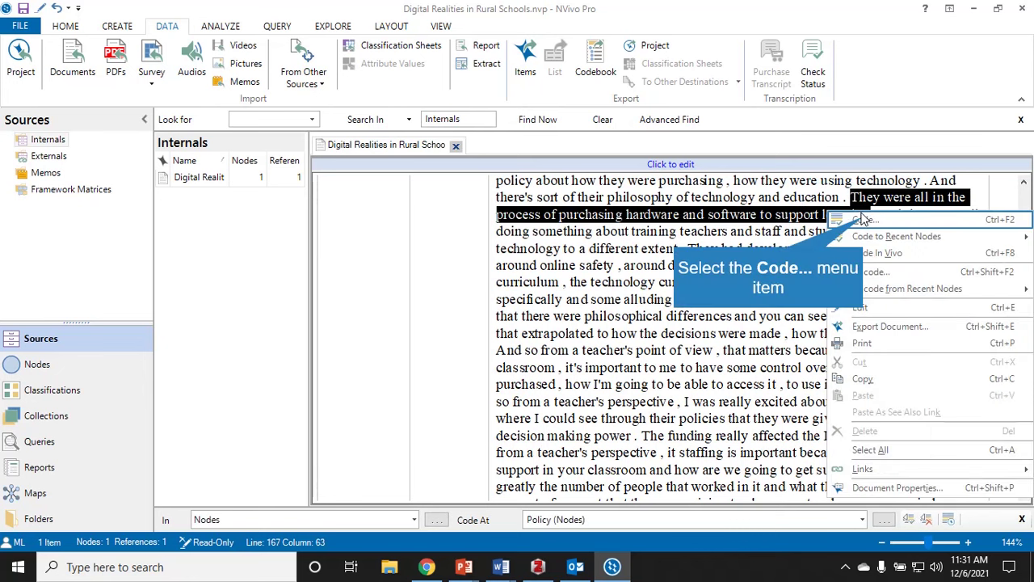
{"action": "left_click", "coordinate": [863, 219]}
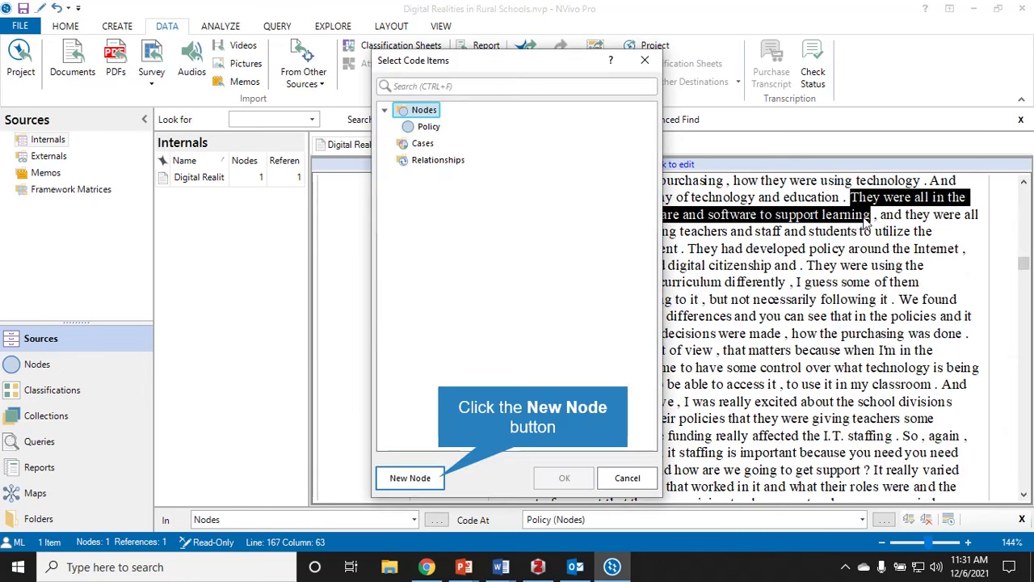
{"action": "left_click", "coordinate": [441, 481]}
{"action": "type", "text": "Purca"}
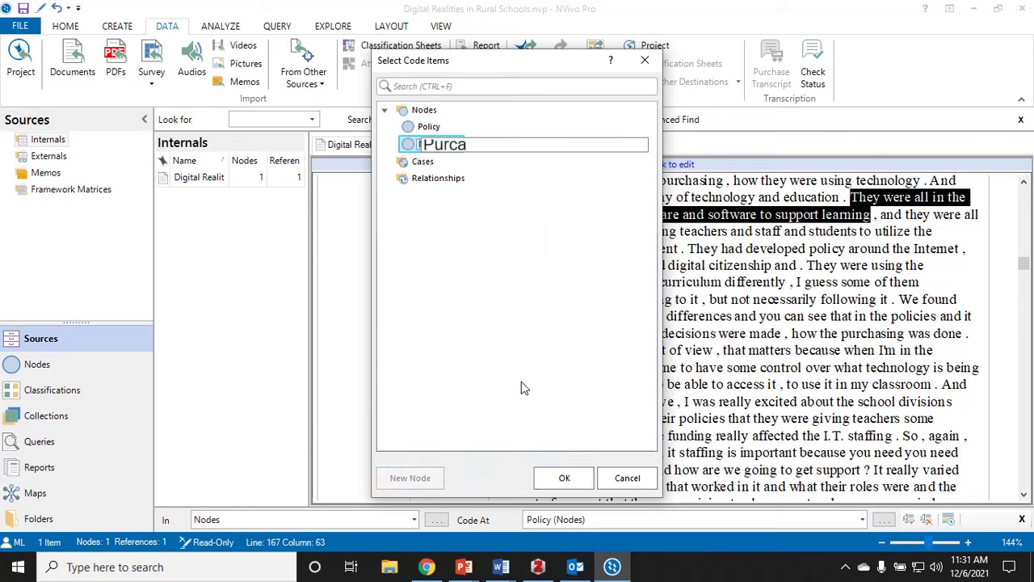
{"action": "key", "text": "BackSpace"}
{"action": "type", "text": "hasing"}
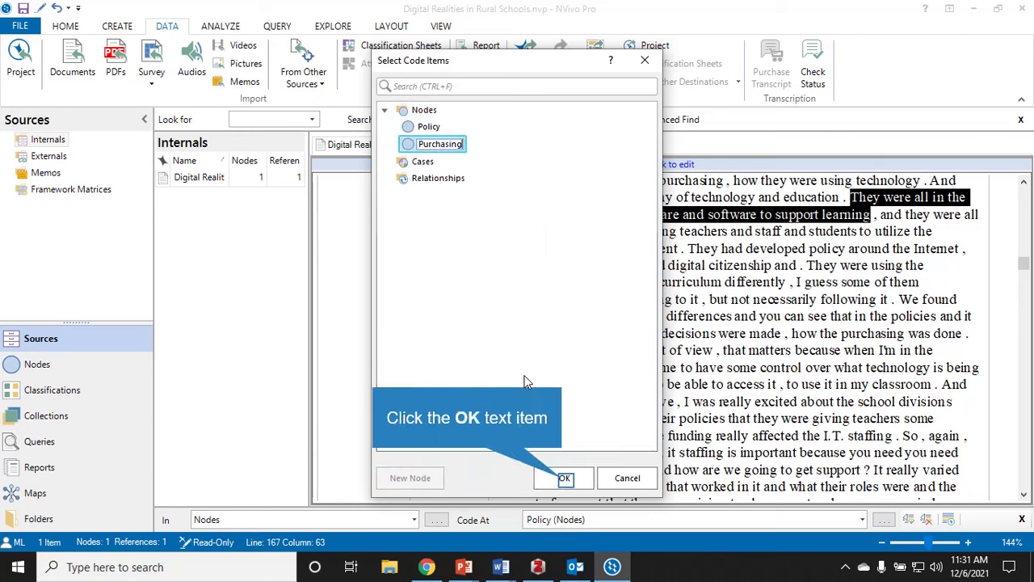
{"action": "left_click", "coordinate": [564, 478]}
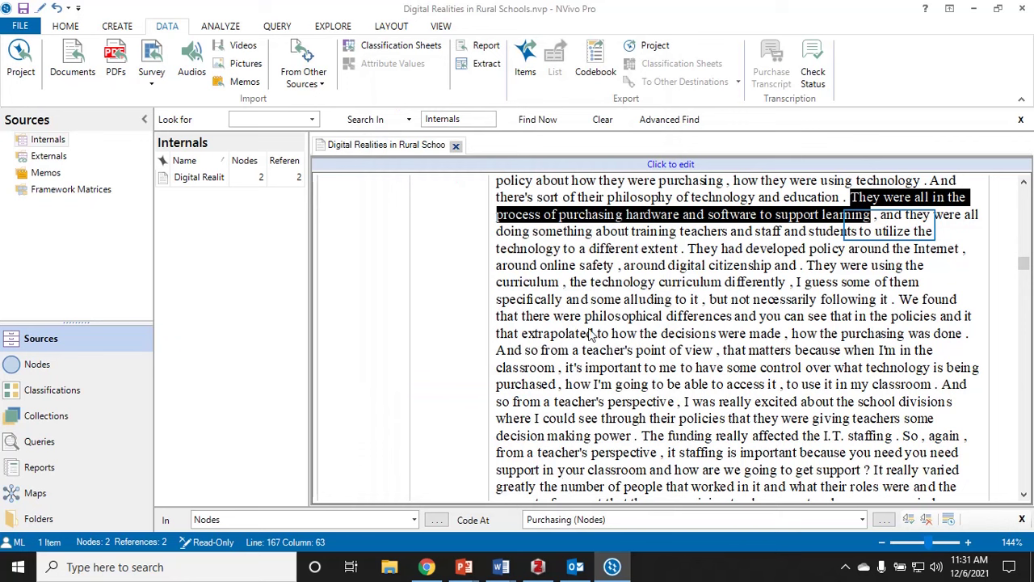
Step: Code the clause about training teachers and students at a new Training node
{"action": "left_click", "coordinate": [893, 232]}
{"action": "triple_click", "coordinate": [906, 215]}
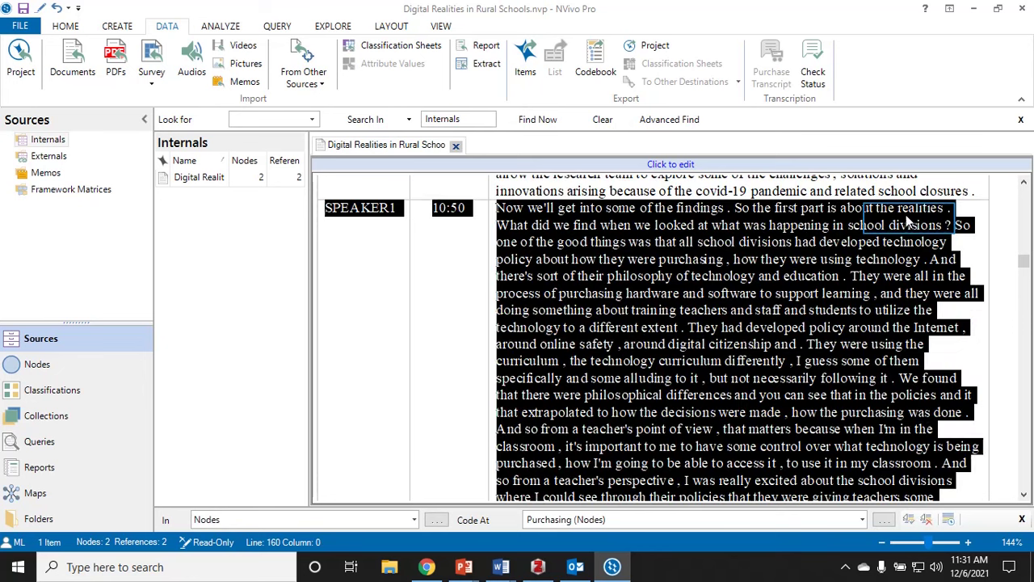
{"action": "left_click_drag", "start_coordinate": [907, 294], "coordinate": [540, 302]}
{"action": "right_click", "coordinate": [540, 302]}
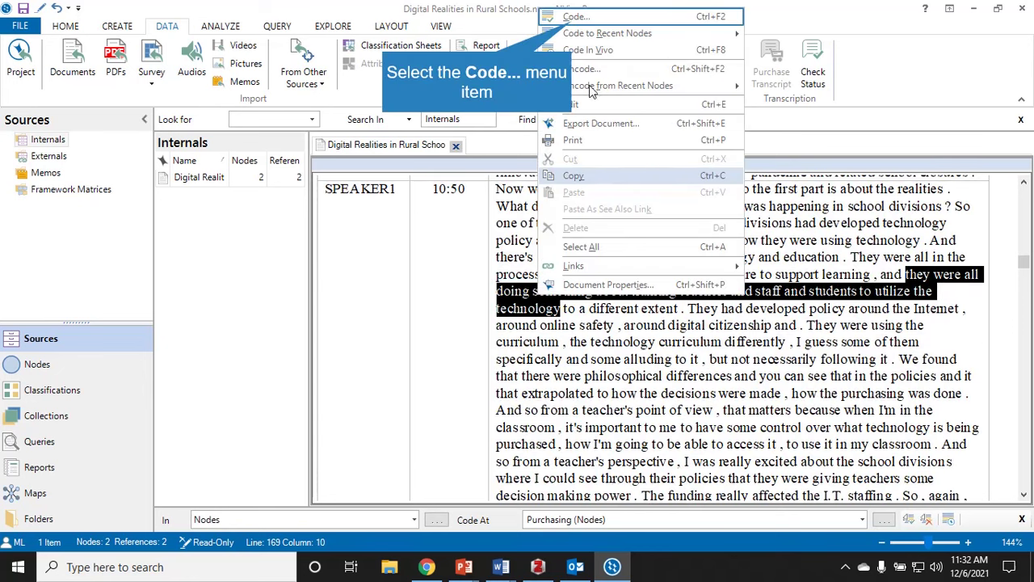
{"action": "left_click", "coordinate": [575, 17]}
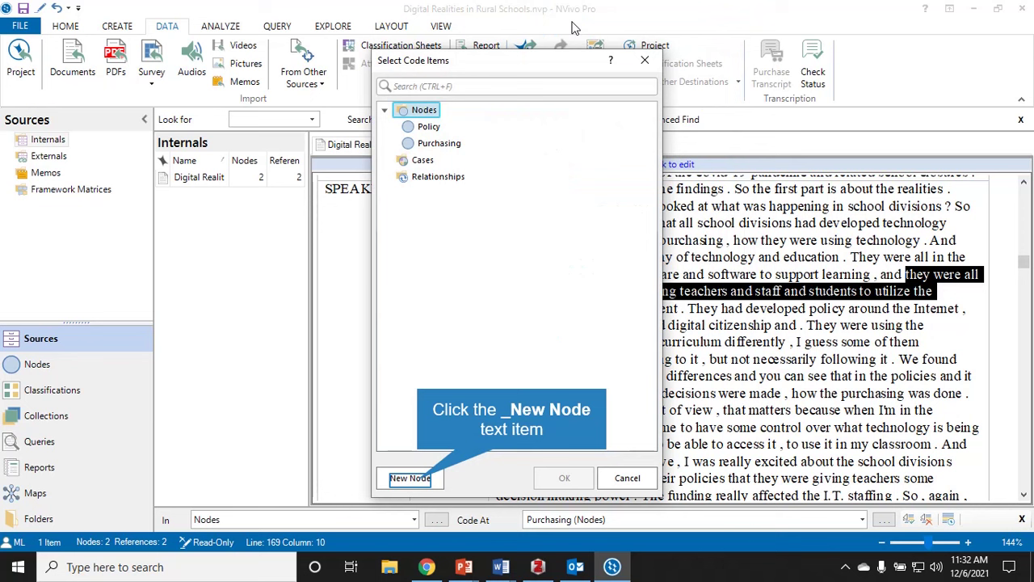
{"action": "left_click", "coordinate": [410, 478]}
{"action": "type", "text": "Training"}
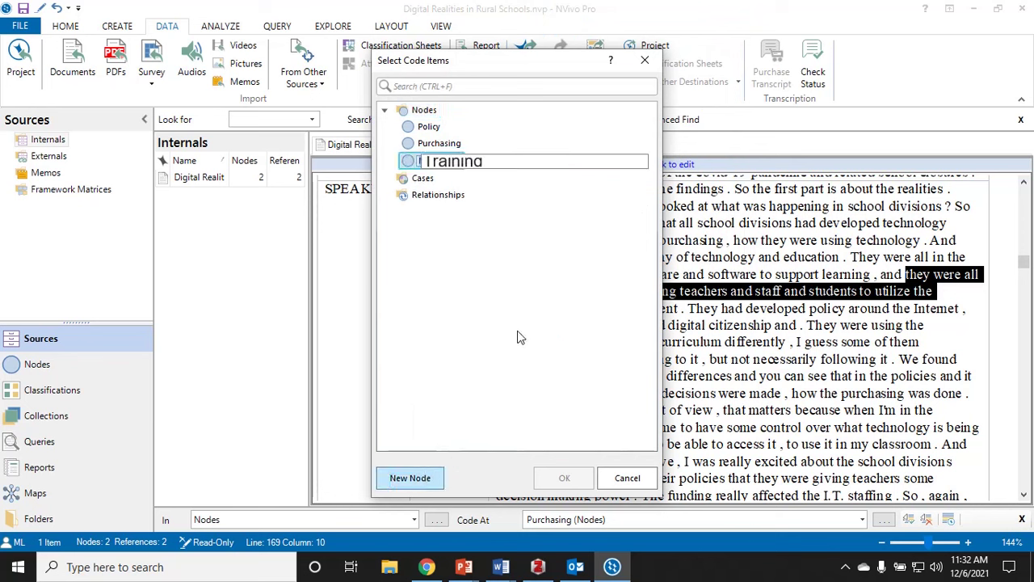
{"action": "key", "text": "Return"}
{"action": "left_click", "coordinate": [565, 477]}
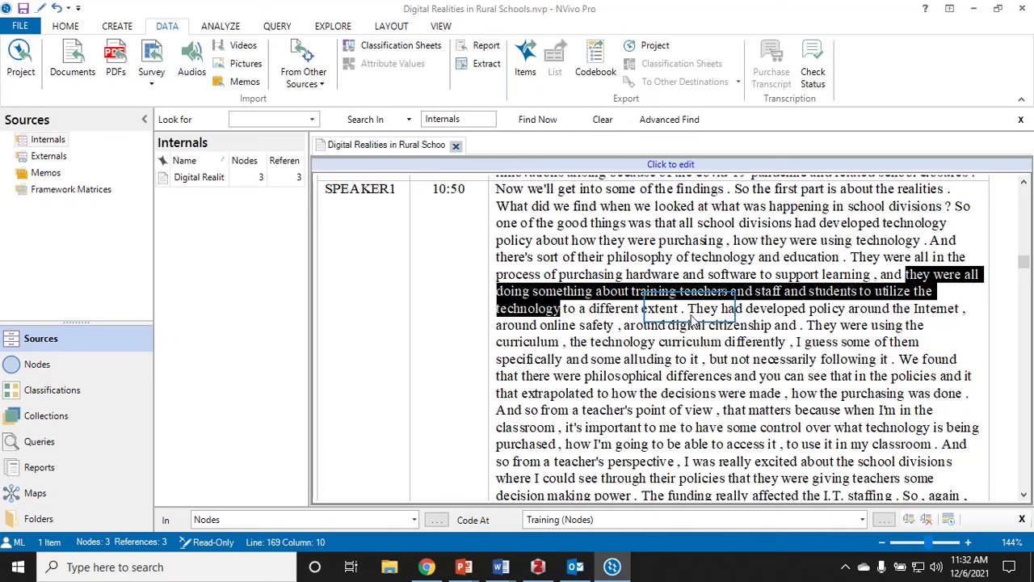
Step: Code the sentence on Internet, online safety and digital citizenship policy at the existing Policy node
{"action": "left_click", "coordinate": [692, 313]}
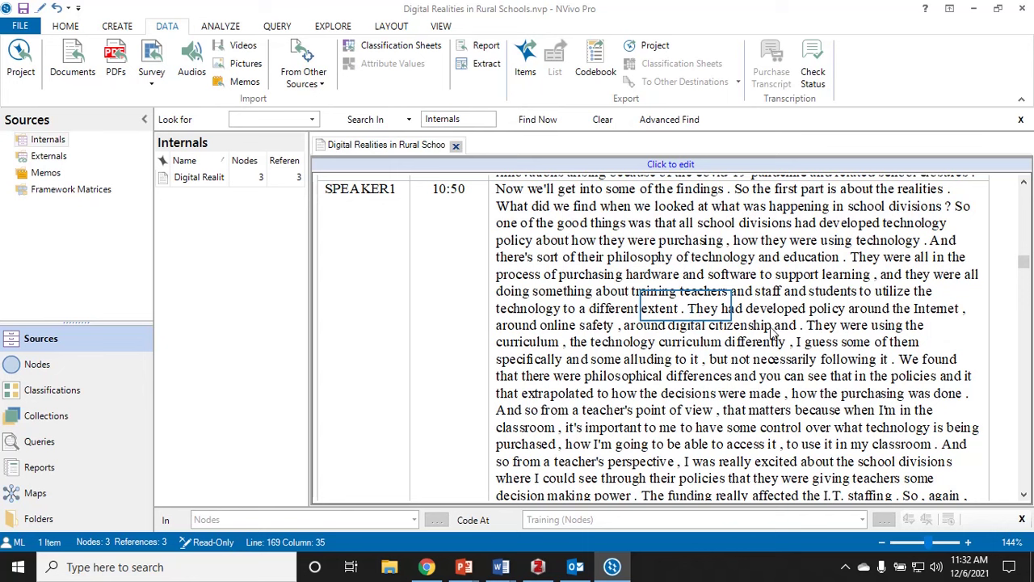
{"action": "left_click_drag", "start_coordinate": [688, 313], "coordinate": [770, 329]}
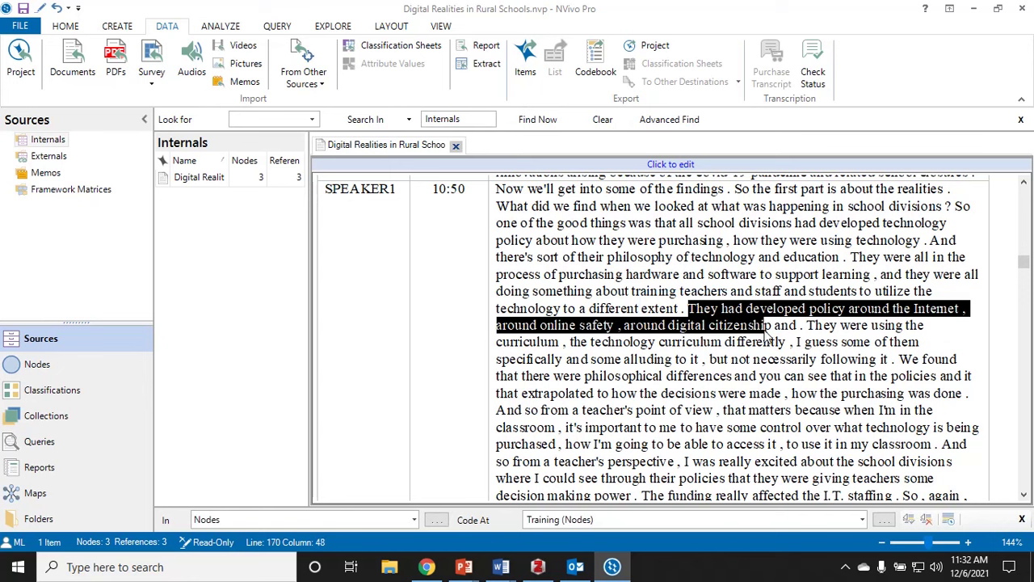
{"action": "right_click", "coordinate": [737, 323]}
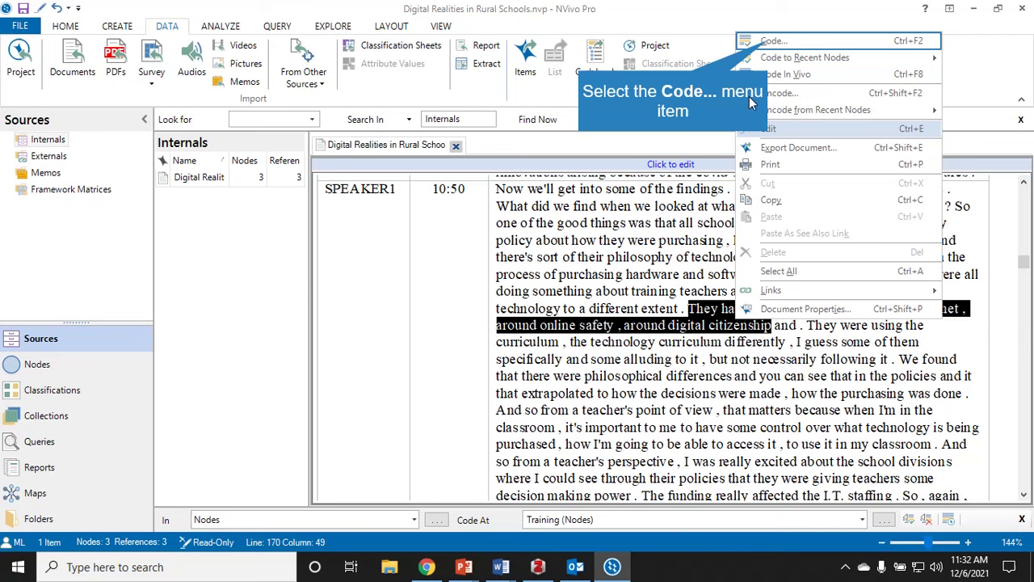
{"action": "left_click", "coordinate": [768, 44]}
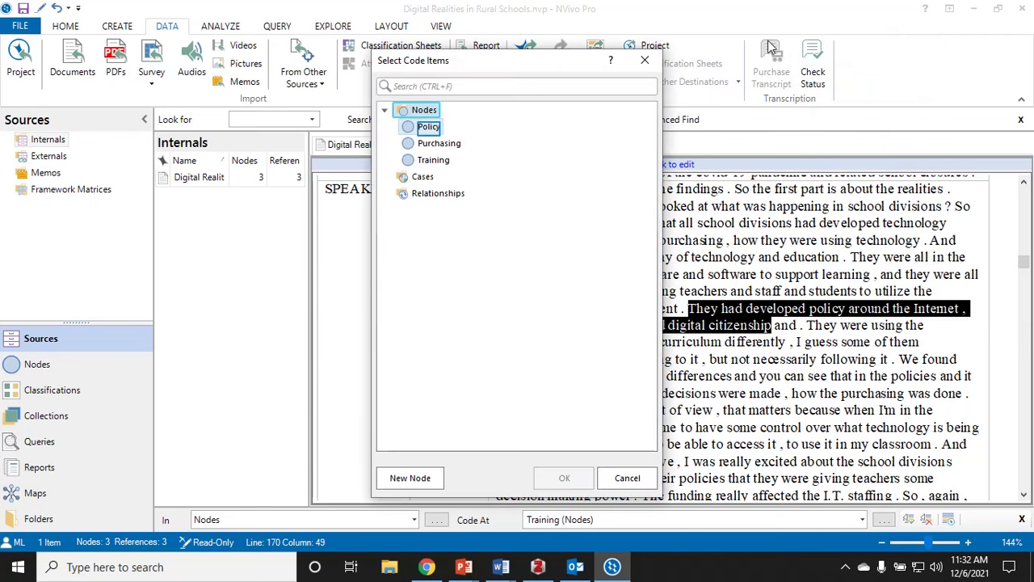
{"action": "left_click", "coordinate": [433, 129]}
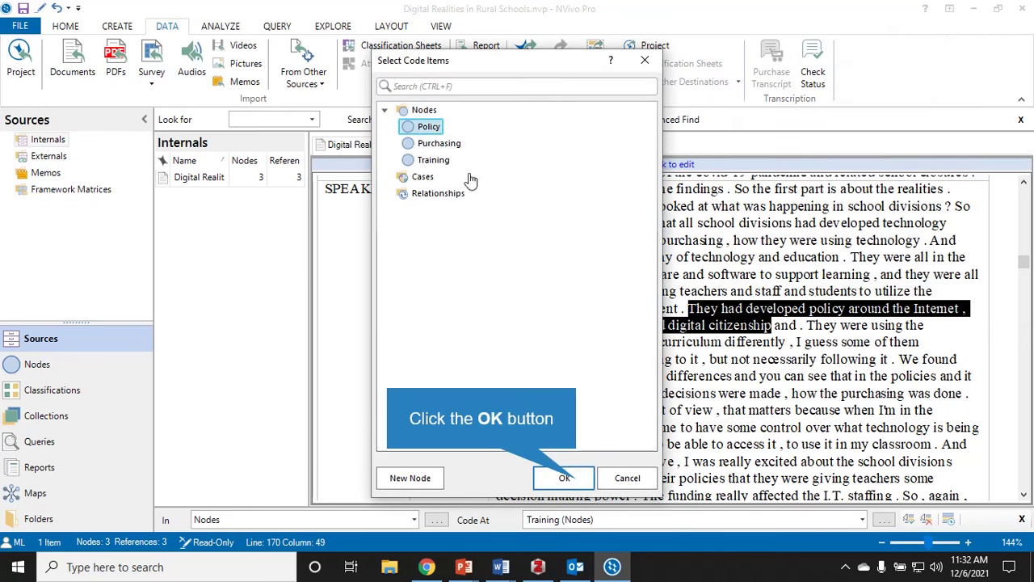
{"action": "left_click", "coordinate": [564, 479]}
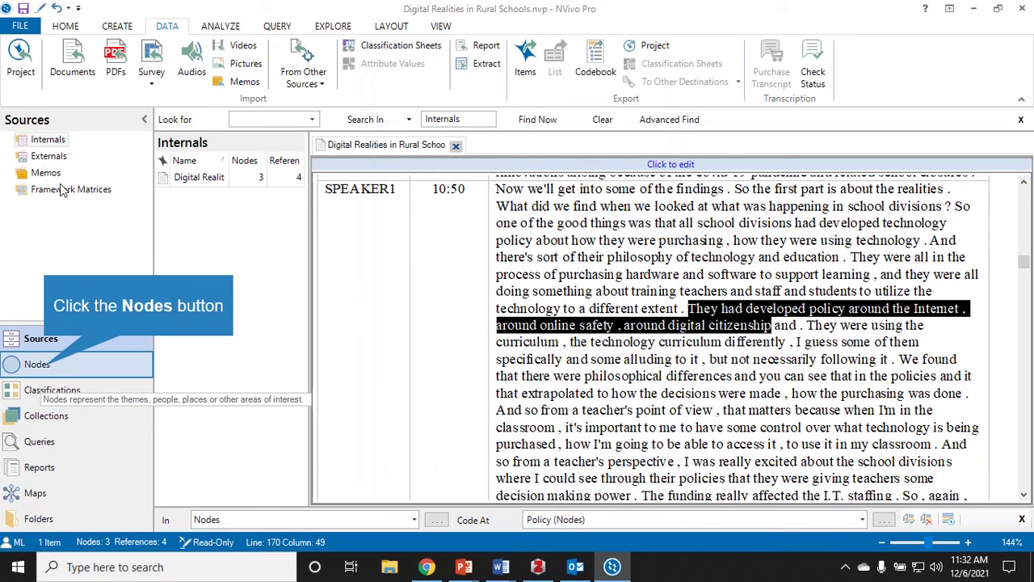
Step: Switch to the Nodes list and select the Purchasing node
{"action": "left_click", "coordinate": [44, 369]}
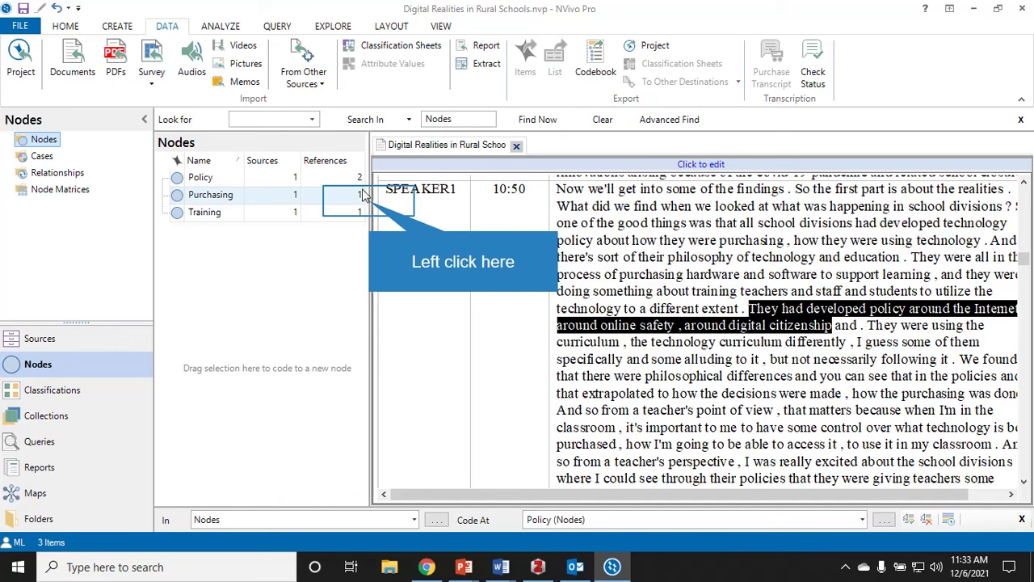
{"action": "left_click", "coordinate": [365, 199]}
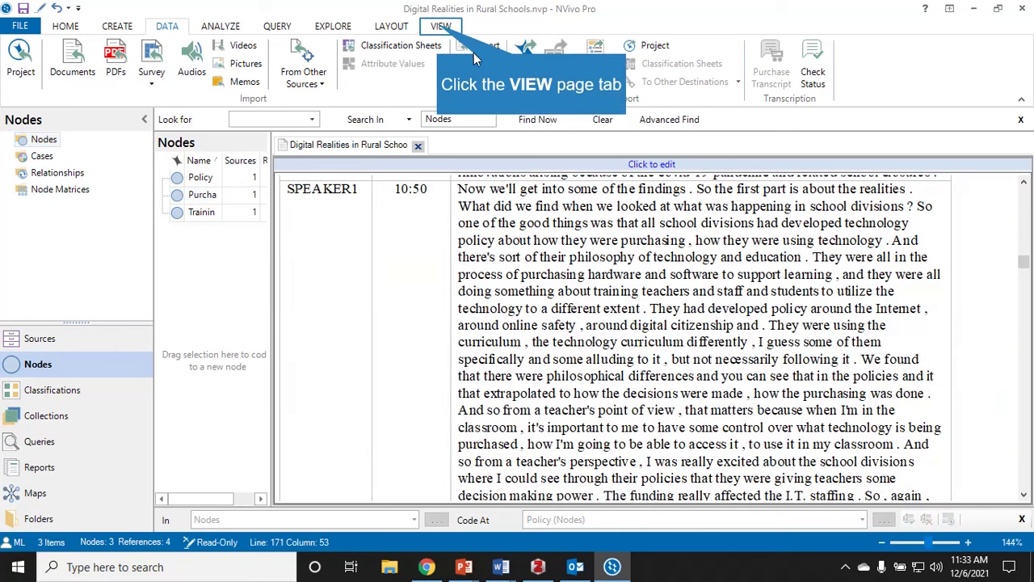
Step: Display coding stripes for Nodes Recently Coding beside the transcript, scrolling right to see them
{"action": "left_click", "coordinate": [442, 26]}
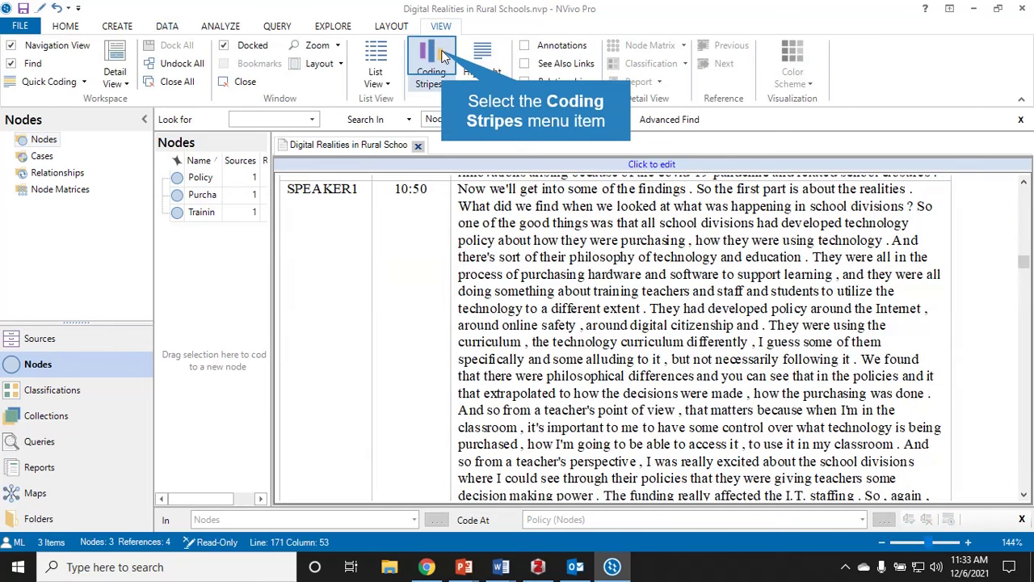
{"action": "left_click", "coordinate": [442, 54]}
{"action": "left_click", "coordinate": [480, 118]}
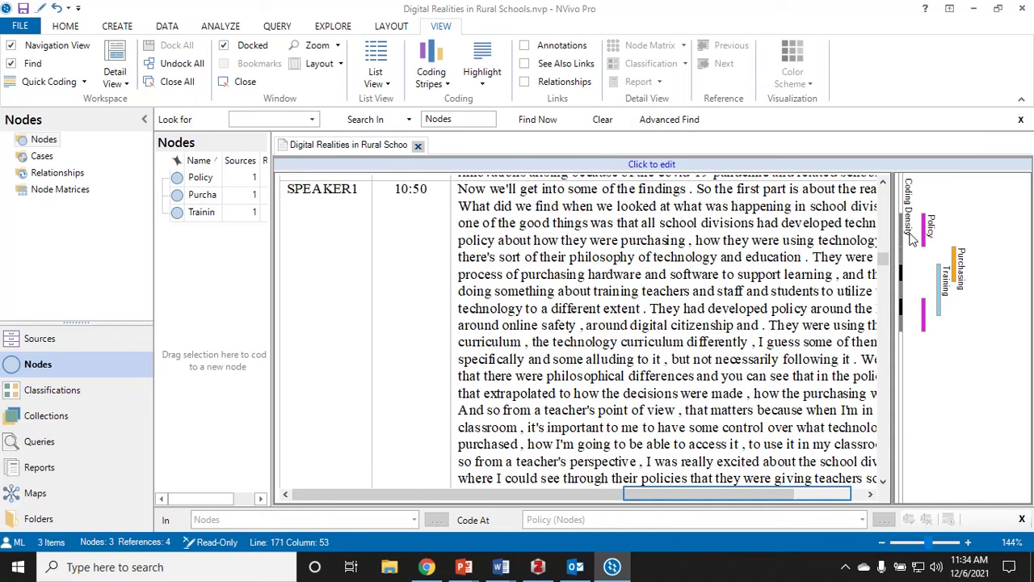
{"action": "scroll", "coordinate": [749, 438], "scroll_direction": "right", "scroll_amount": 3}
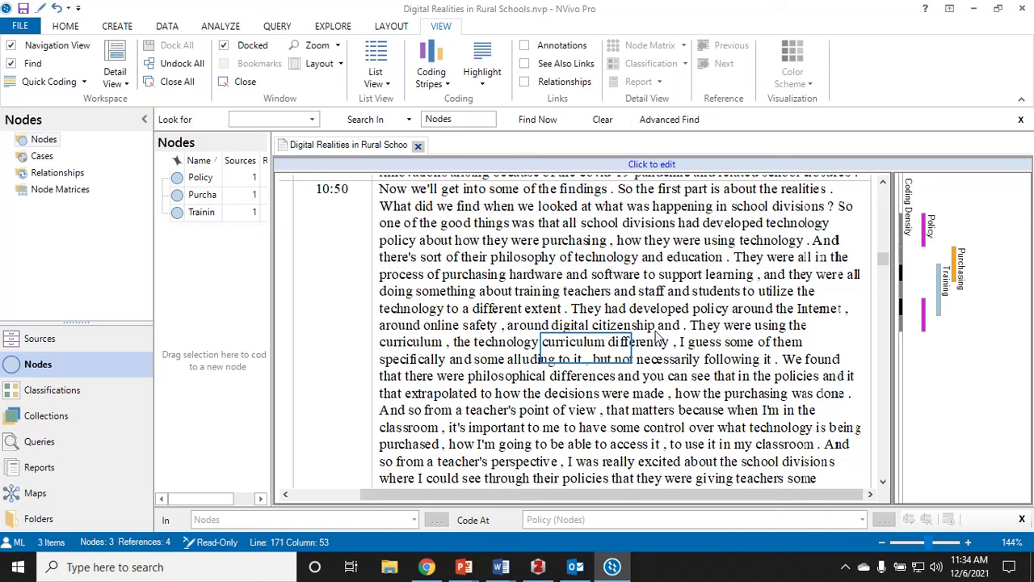
Step: Code the 'They were using the…' technology-curriculum passage at a new Tech Curriculum node
{"action": "left_click", "coordinate": [590, 354]}
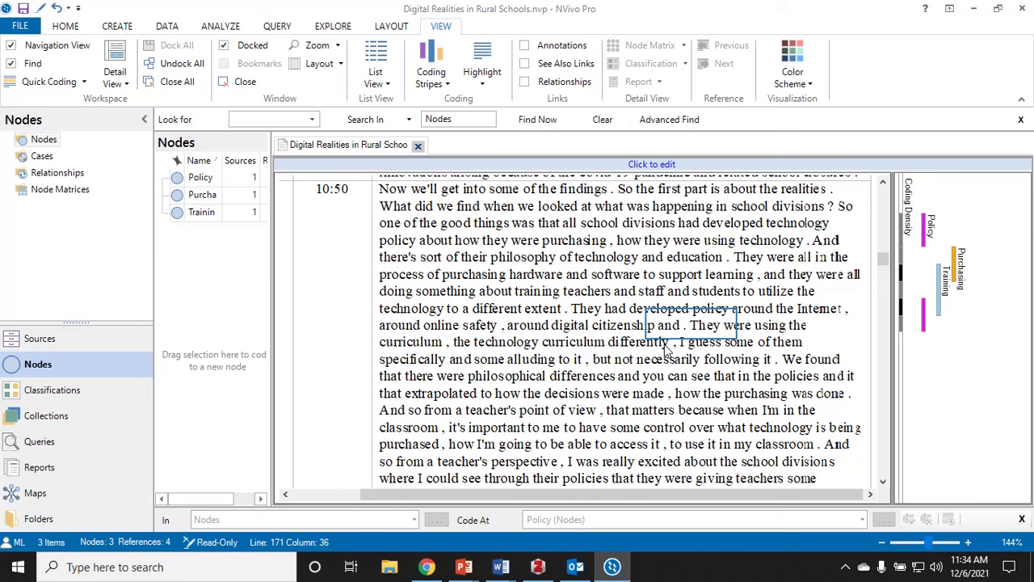
{"action": "left_click_drag", "start_coordinate": [692, 326], "coordinate": [773, 361]}
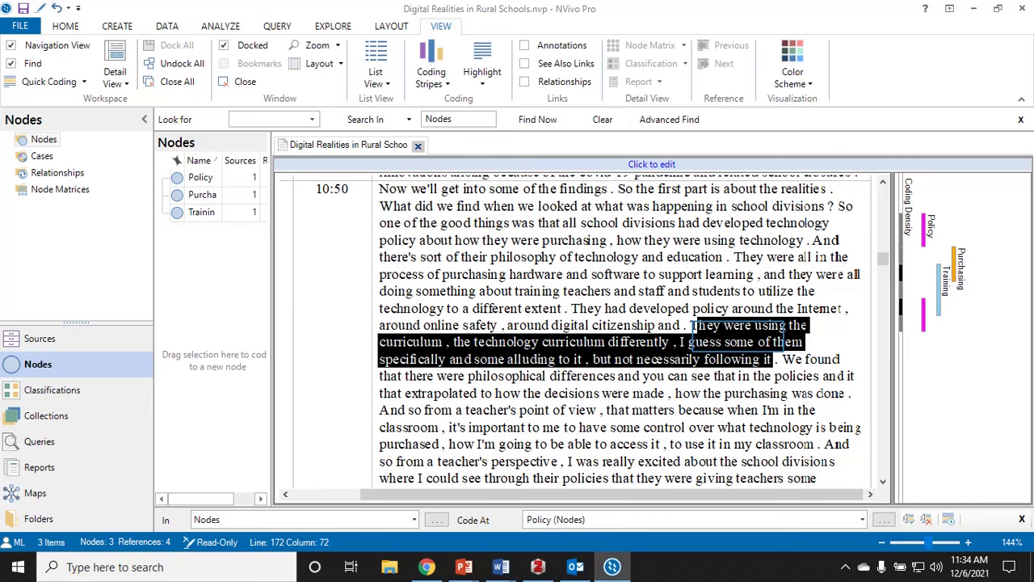
{"action": "right_click", "coordinate": [739, 342]}
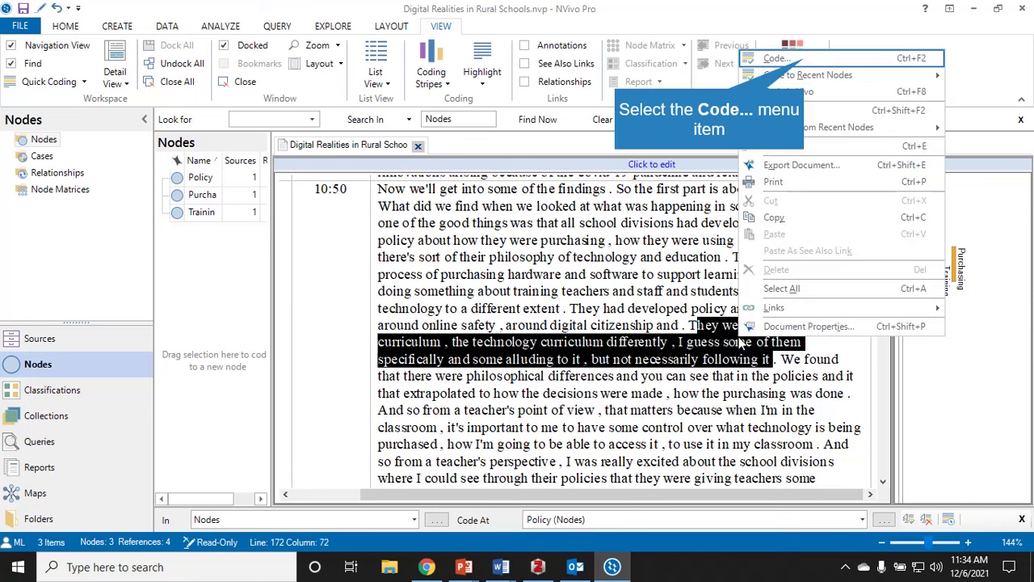
{"action": "left_click", "coordinate": [804, 58]}
{"action": "left_click", "coordinate": [410, 477]}
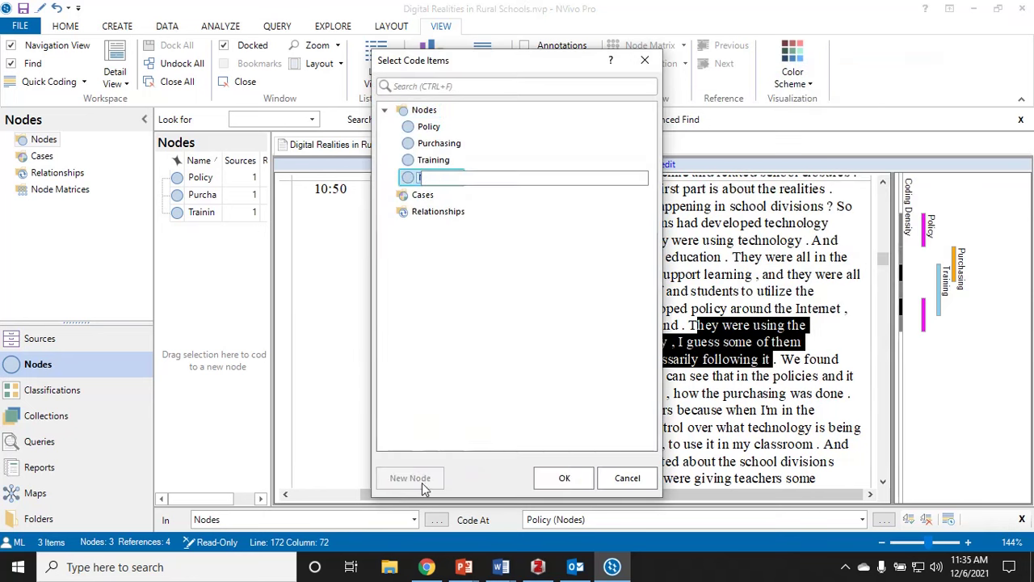
{"action": "type", "text": "Tech Curriculum"}
{"action": "key", "text": "ctrl+a"}
{"action": "key", "text": "BackSpace"}
{"action": "type", "text": "Tech Curricu"}
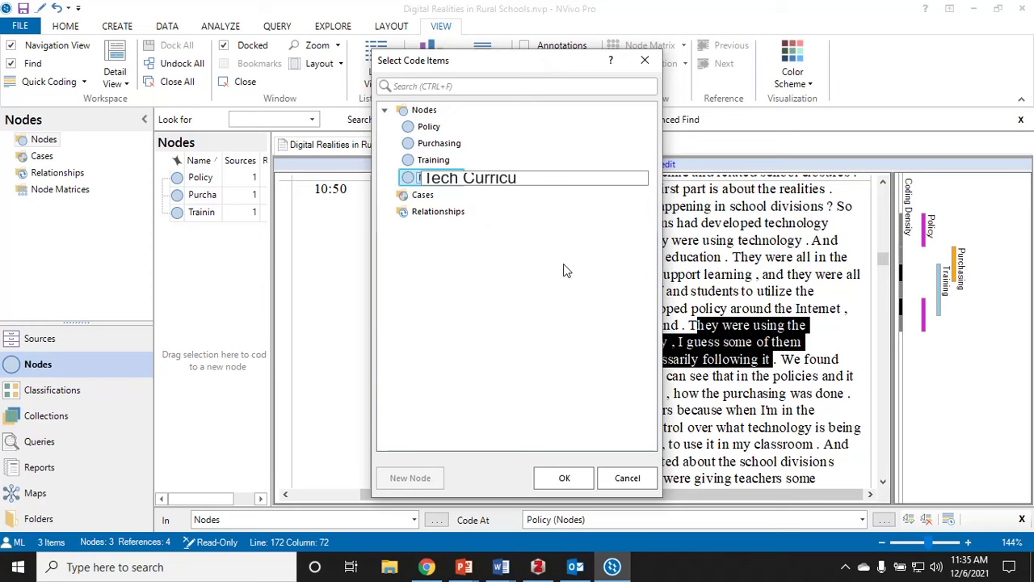
{"action": "type", "text": "lum"}
{"action": "key", "text": "Return"}
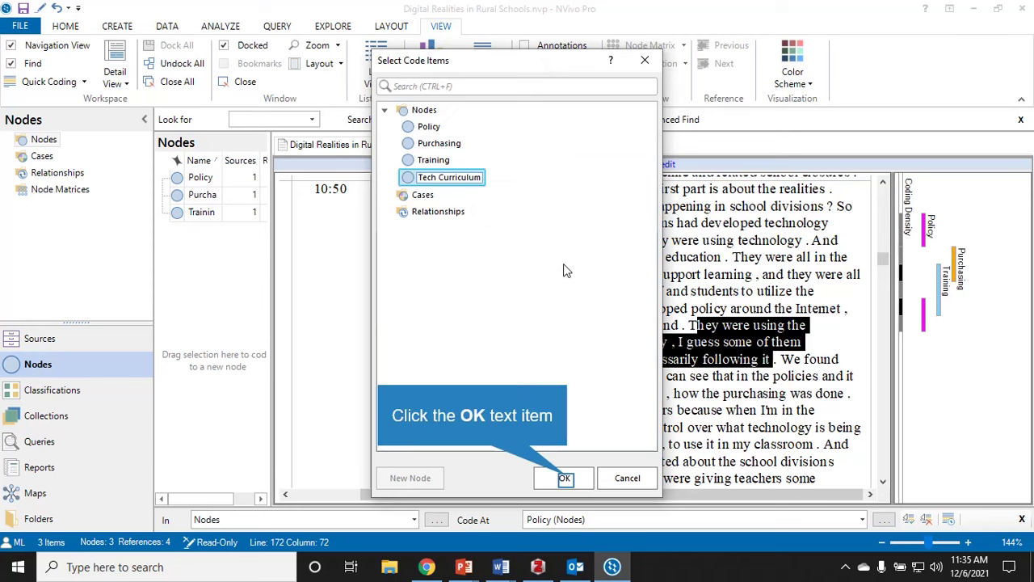
{"action": "left_click", "coordinate": [564, 477]}
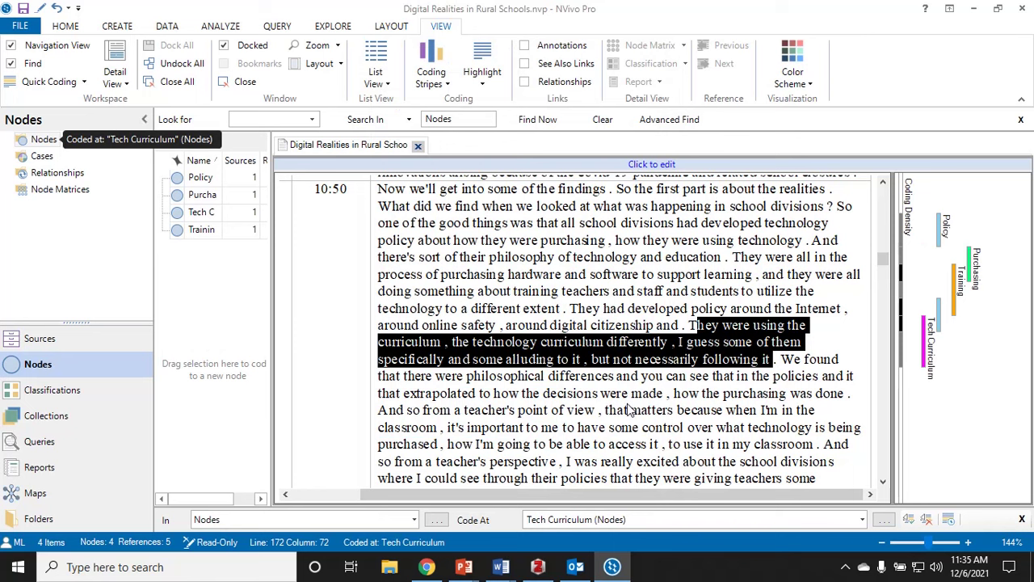
Step: Code the passage from 'We found' to 'decisions were made' at Policy
{"action": "scroll", "coordinate": [629, 410], "scroll_direction": "down", "scroll_amount": 2}
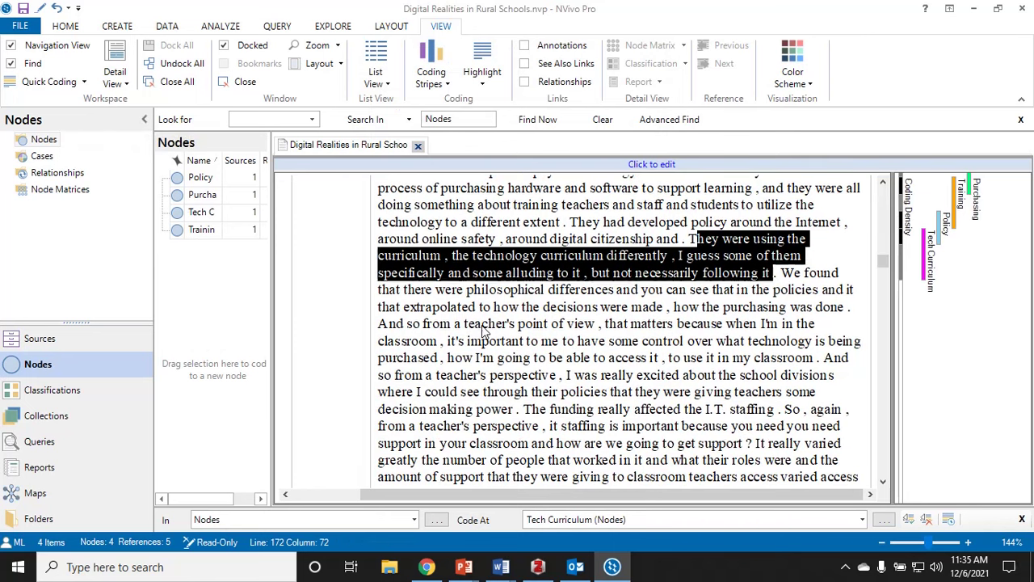
{"action": "left_click_drag", "start_coordinate": [781, 285], "coordinate": [437, 239]}
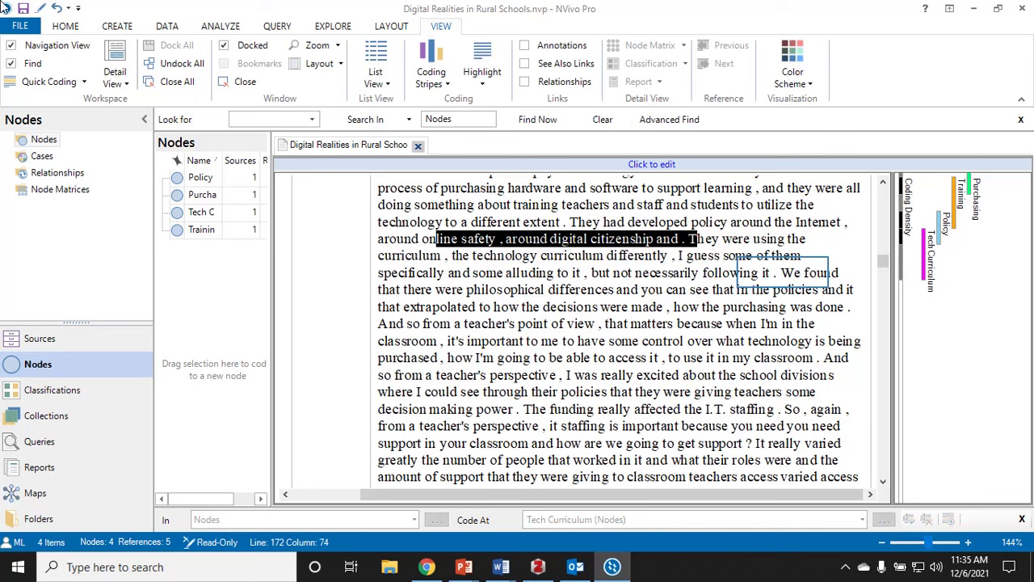
{"action": "left_click_drag", "start_coordinate": [781, 275], "coordinate": [669, 315]}
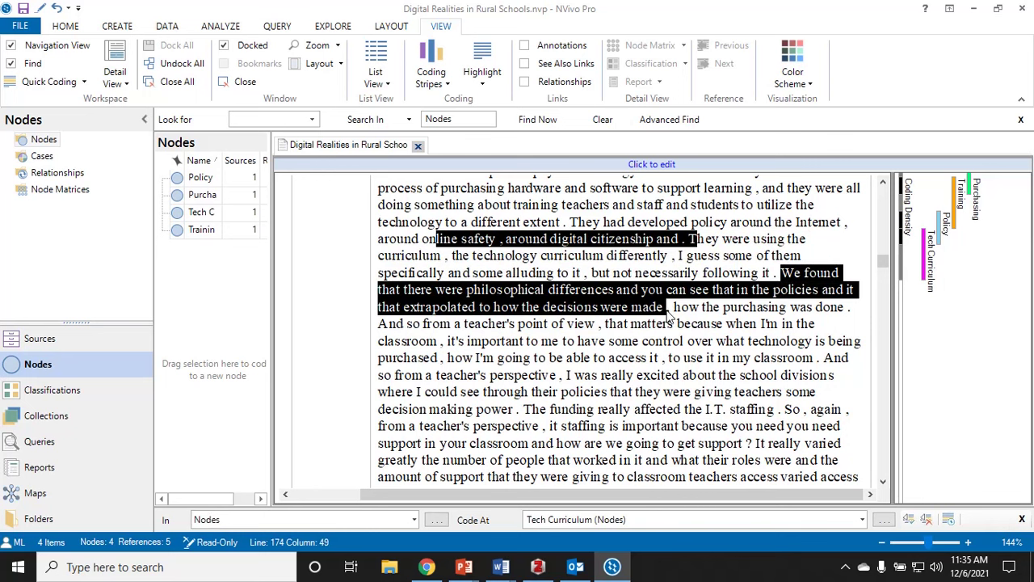
{"action": "key", "text": "ctrl+F2"}
{"action": "left_click", "coordinate": [428, 128]}
{"action": "left_click", "coordinate": [566, 475]}
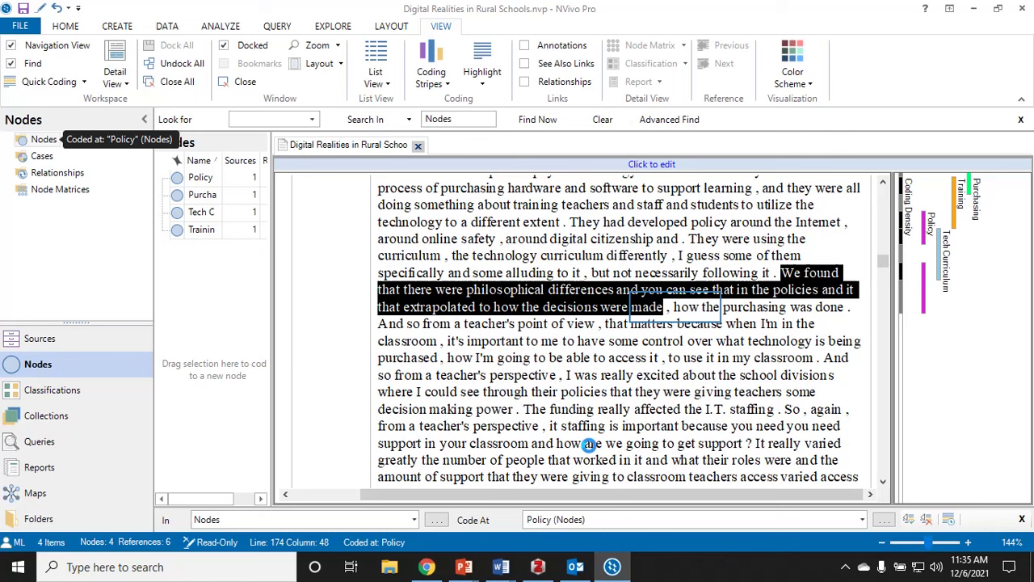
Step: Code the words 'how the purchasing was done' at Purchasing
{"action": "left_click", "coordinate": [679, 314]}
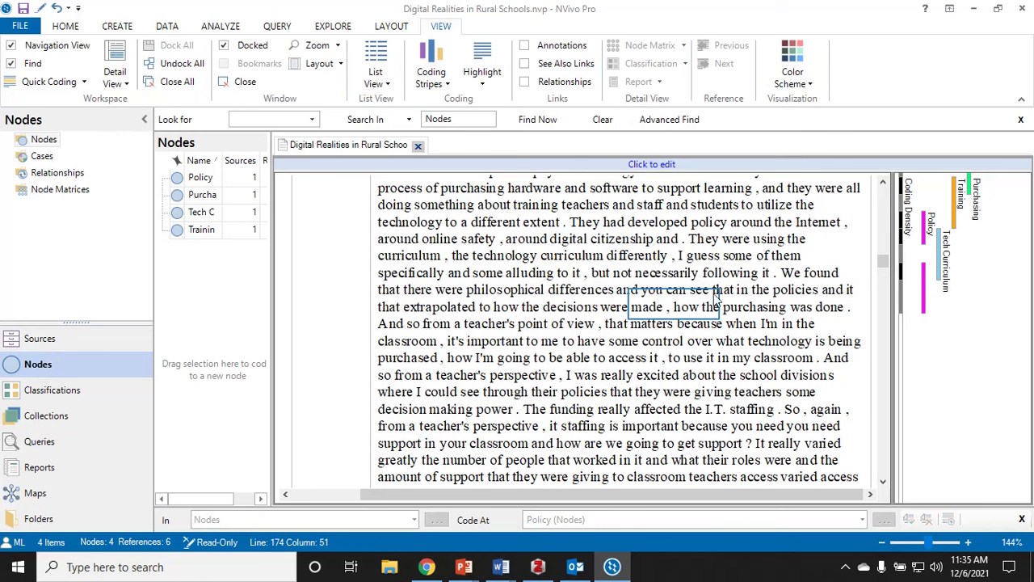
{"action": "left_click_drag", "start_coordinate": [679, 313], "coordinate": [843, 312]}
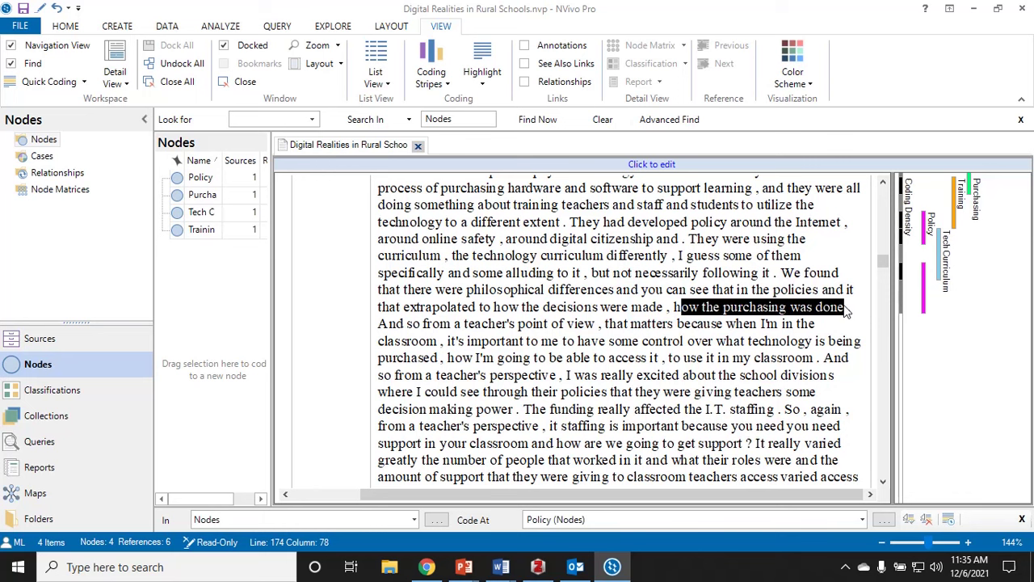
{"action": "right_click", "coordinate": [737, 315]}
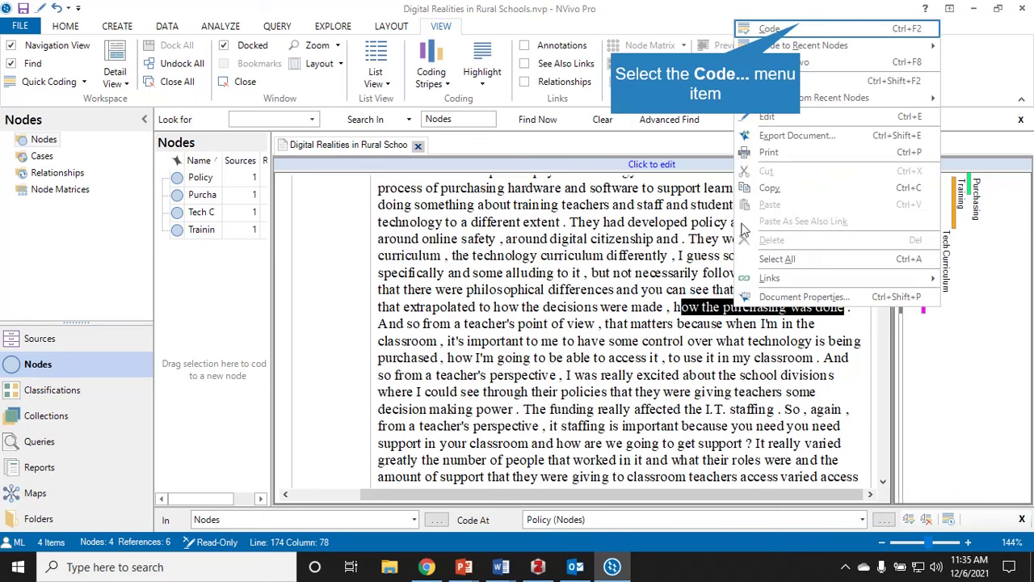
{"action": "left_click", "coordinate": [770, 29]}
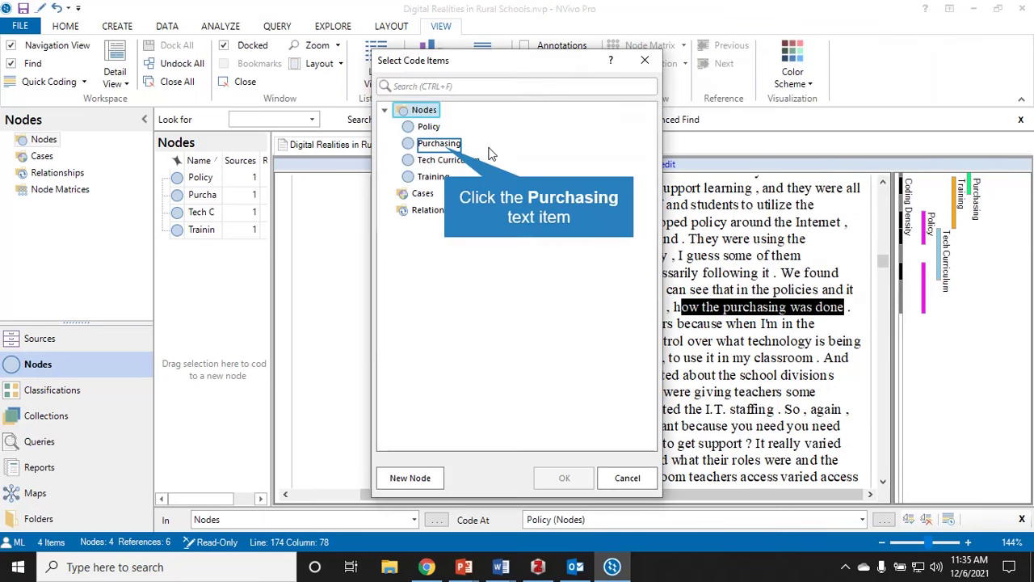
{"action": "left_click", "coordinate": [445, 147]}
{"action": "left_click", "coordinate": [579, 477]}
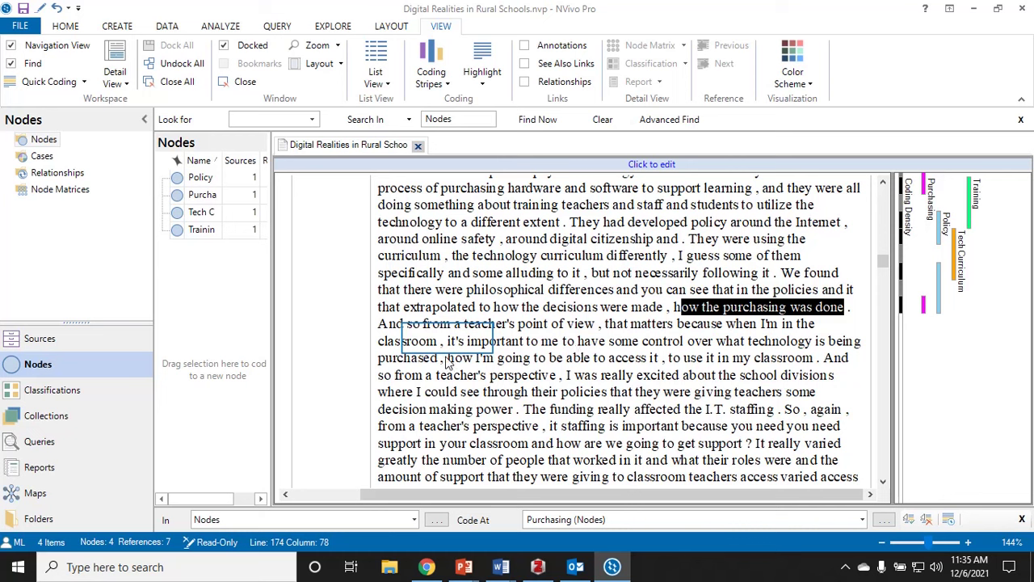
Step: Code the passage on teachers' control over purchased technology at a new Control node
{"action": "mouse_move", "coordinate": [449, 341]}
{"action": "left_mouse_down"}
{"action": "mouse_move", "coordinate": [439, 358]}
{"action": "mouse_move", "coordinate": [378, 315]}
{"action": "mouse_move", "coordinate": [436, 332]}
{"action": "left_mouse_up"}
{"action": "right_click", "coordinate": [495, 344]}
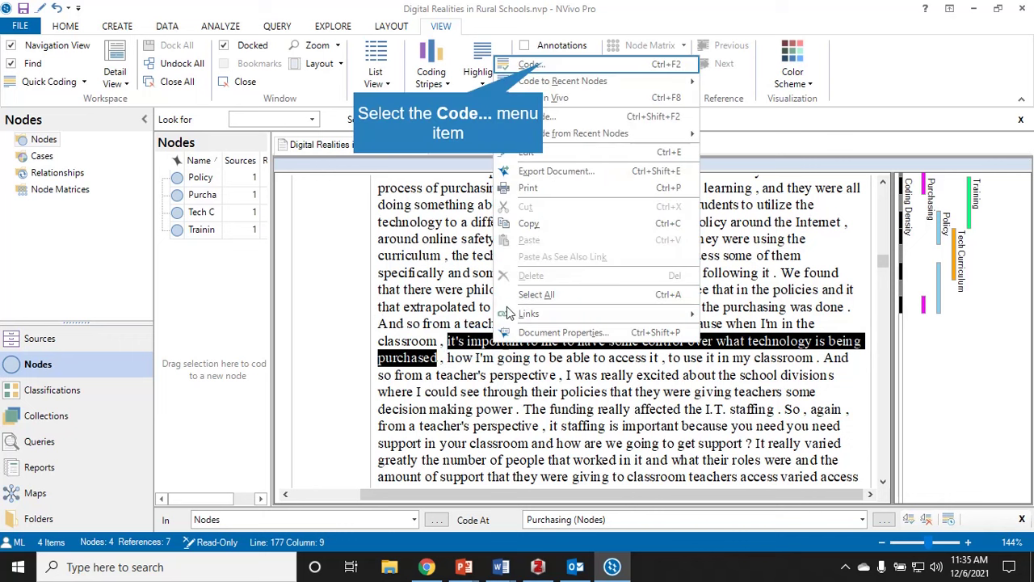
{"action": "left_click", "coordinate": [540, 65]}
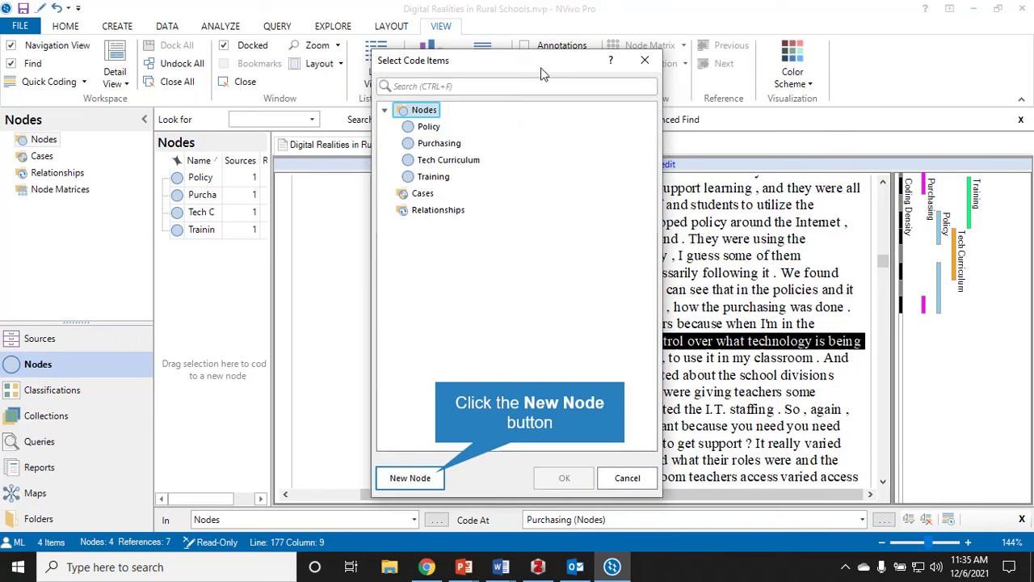
{"action": "left_click", "coordinate": [421, 476]}
{"action": "type", "text": "Control"}
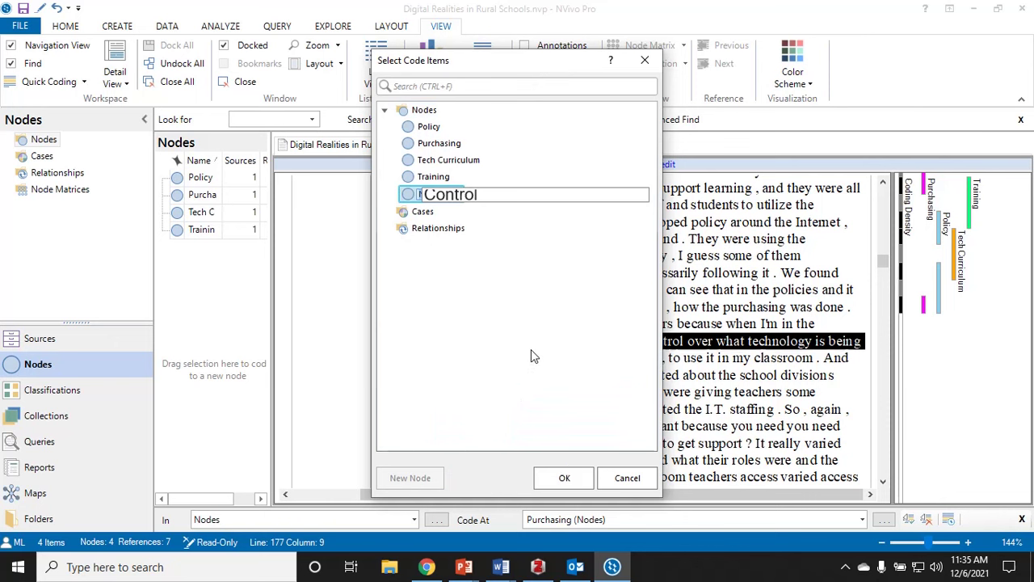
{"action": "left_click", "coordinate": [576, 477]}
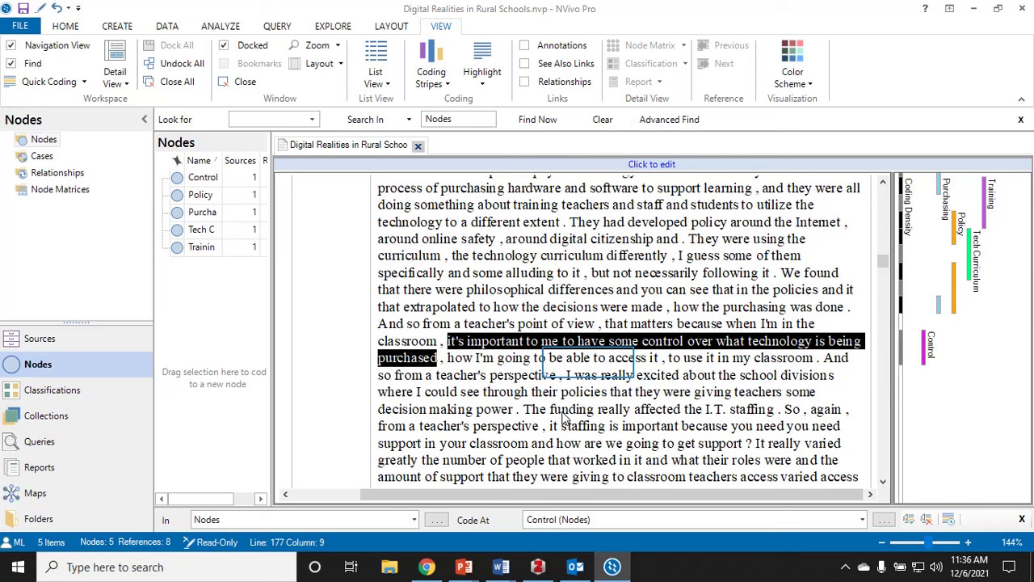
Step: Code the passage on policies giving teachers decision making power at both Policy and Control
{"action": "left_click", "coordinate": [591, 365]}
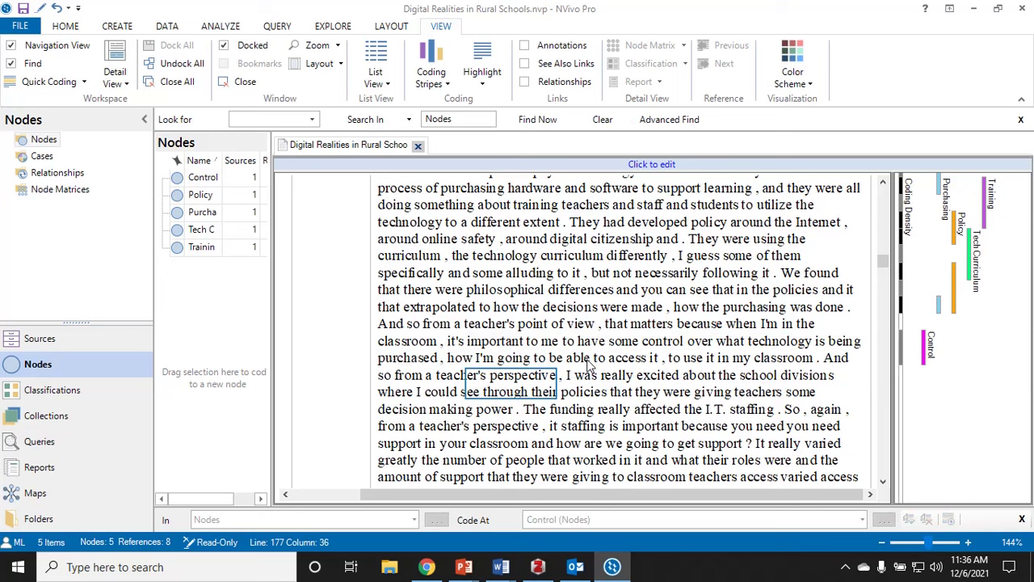
{"action": "left_click", "coordinate": [514, 390]}
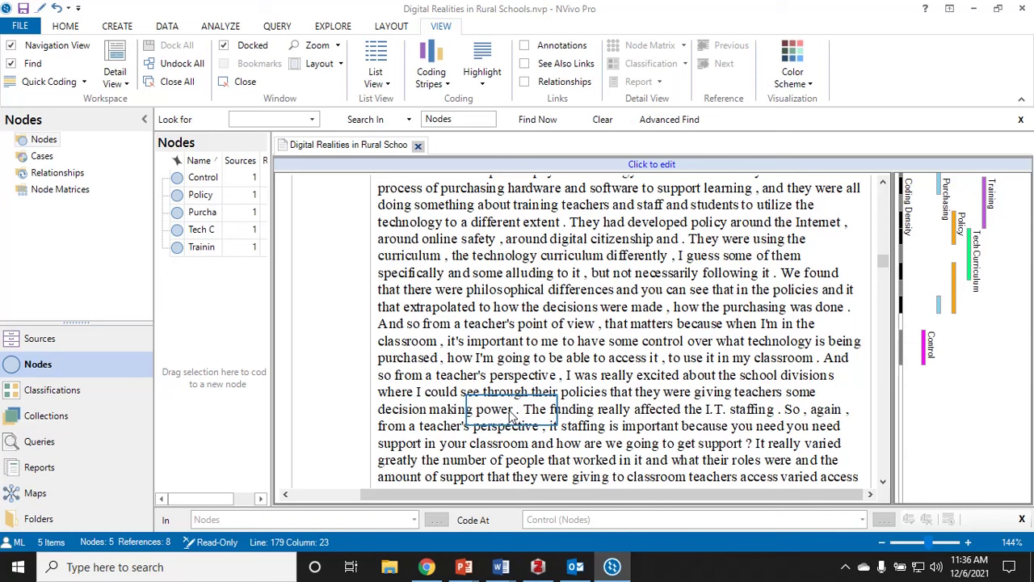
{"action": "left_click_drag", "start_coordinate": [513, 414], "coordinate": [416, 396]}
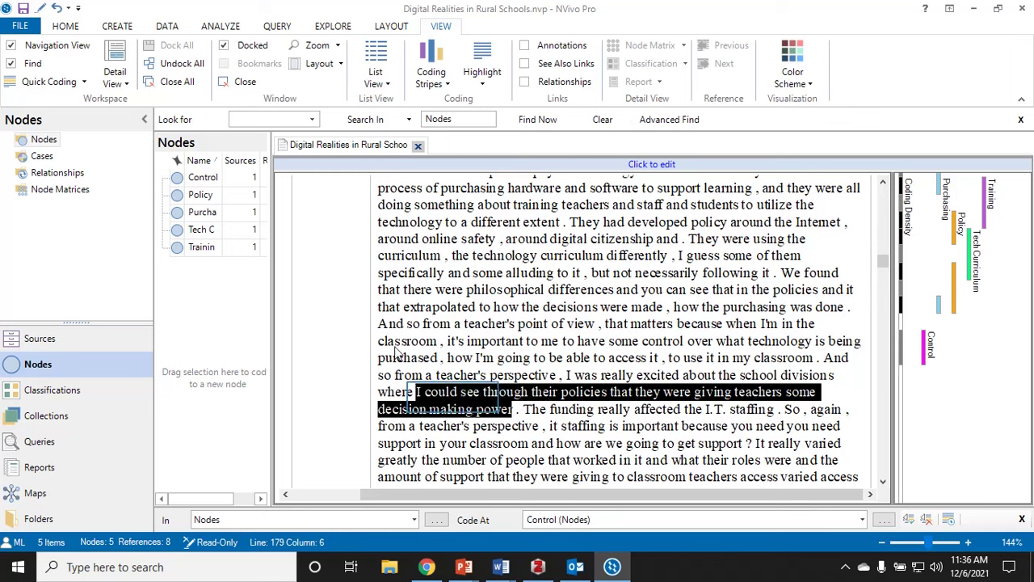
{"action": "right_click", "coordinate": [455, 400]}
{"action": "left_click", "coordinate": [496, 120]}
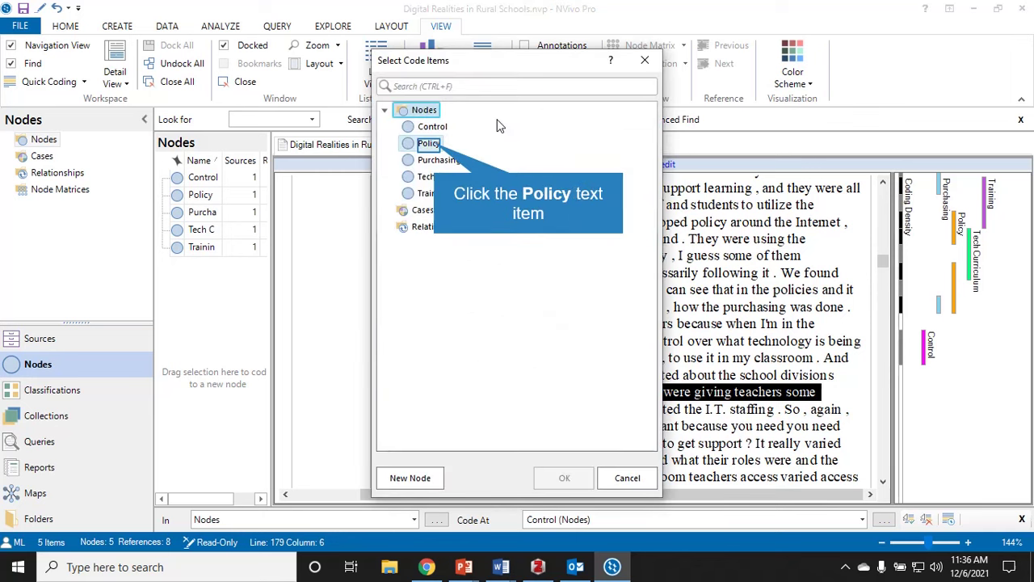
{"action": "left_click", "coordinate": [429, 144]}
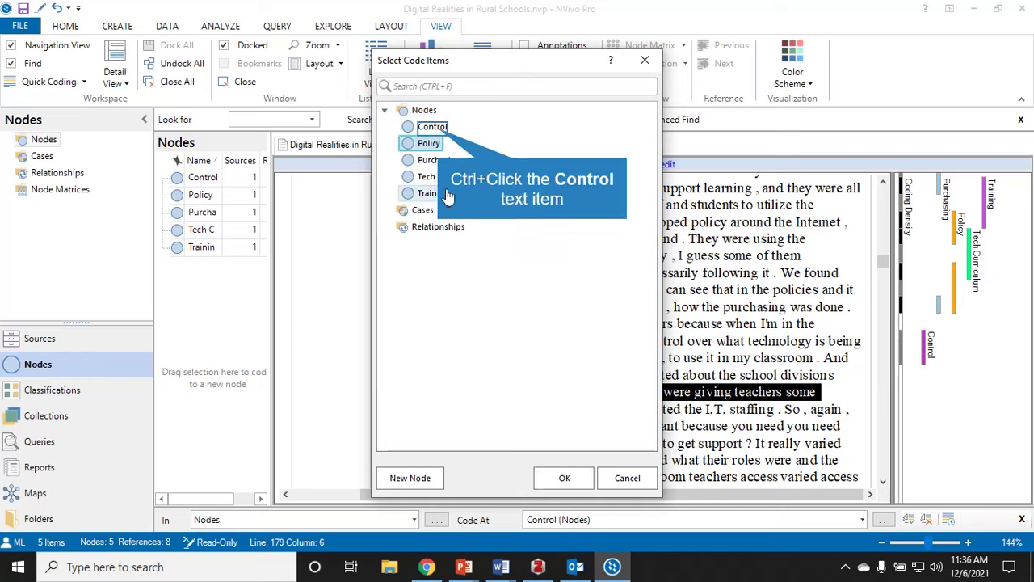
{"action": "left_click", "coordinate": [439, 131], "text": "ctrl"}
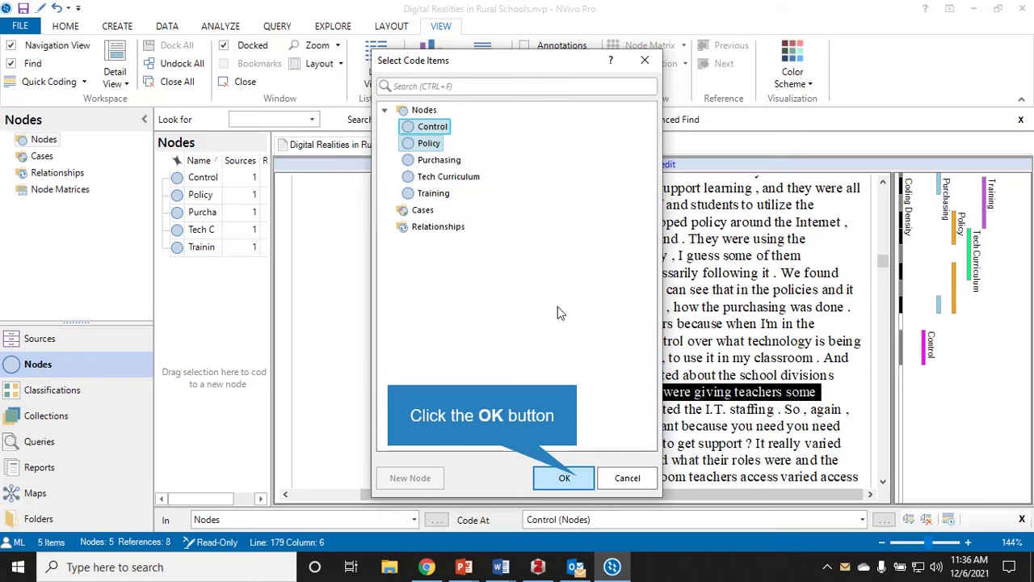
{"action": "left_click", "coordinate": [576, 478]}
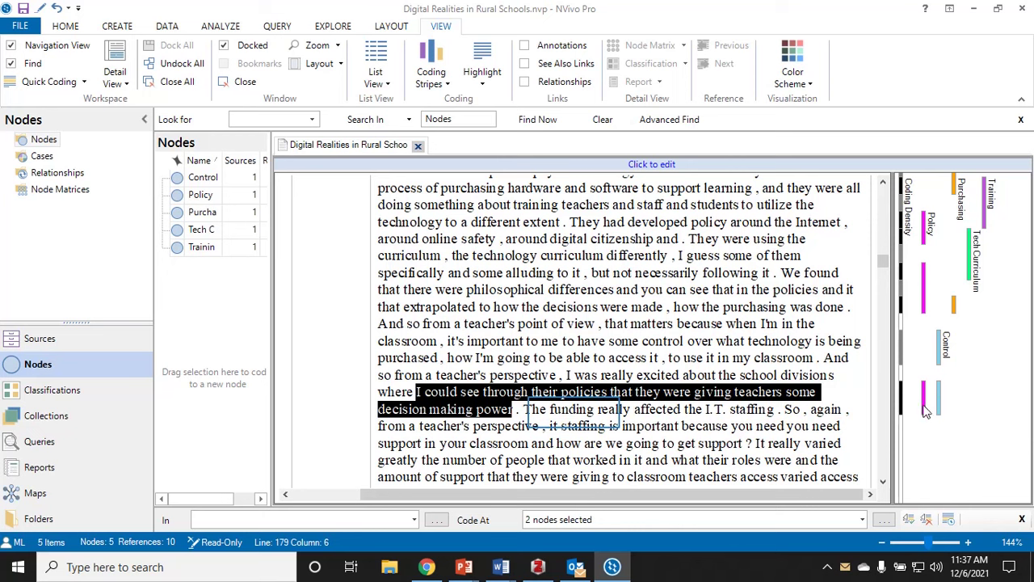
Step: Widen the Nodes list to reveal reference counts and select Policy, which has 4 references
{"action": "left_click_drag", "start_coordinate": [570, 411], "coordinate": [566, 275]}
{"action": "left_click_drag", "start_coordinate": [272, 279], "coordinate": [651, 278]}
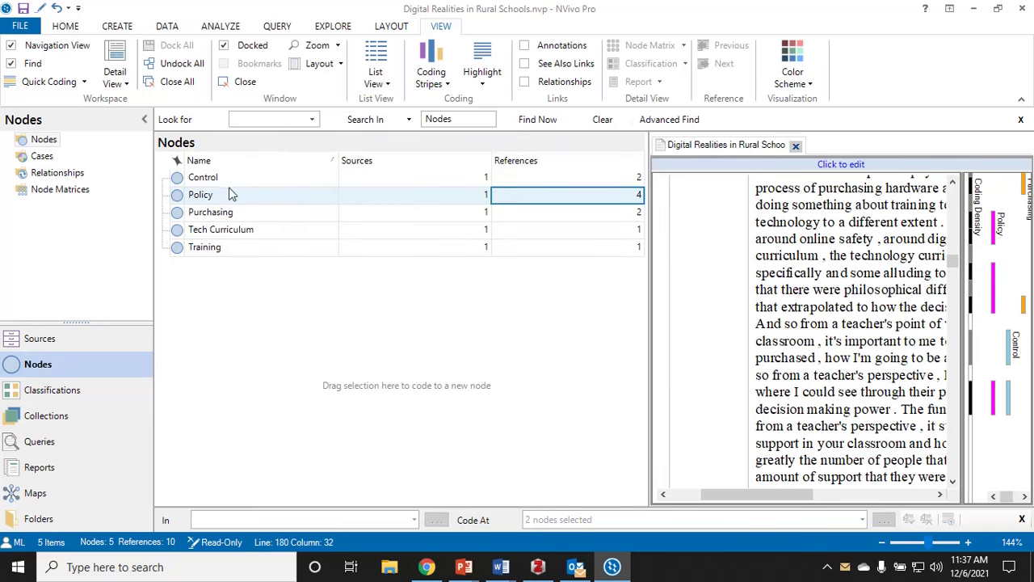
{"action": "left_click", "coordinate": [583, 203]}
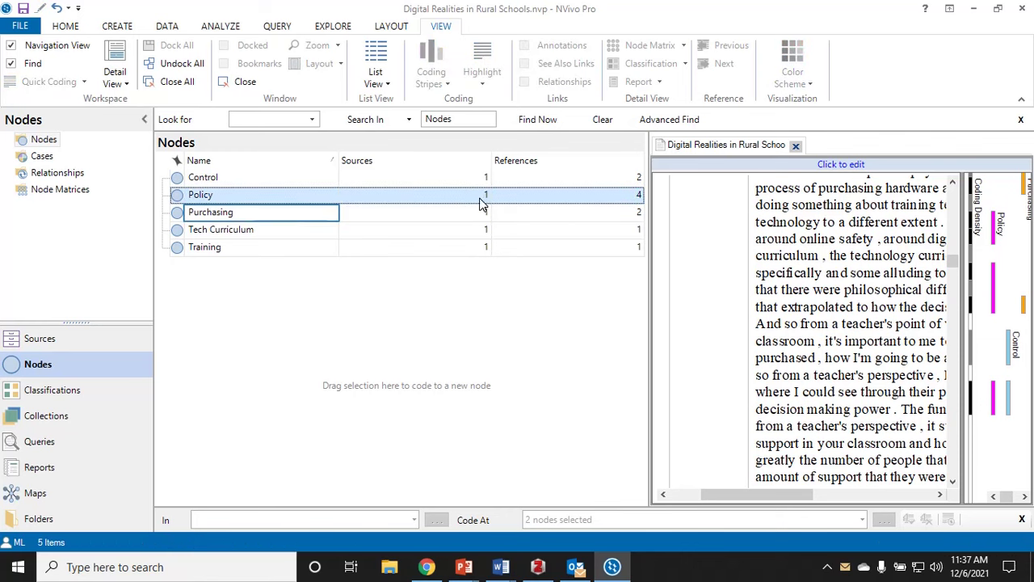
{"action": "left_click", "coordinate": [264, 195], "text": "shift"}
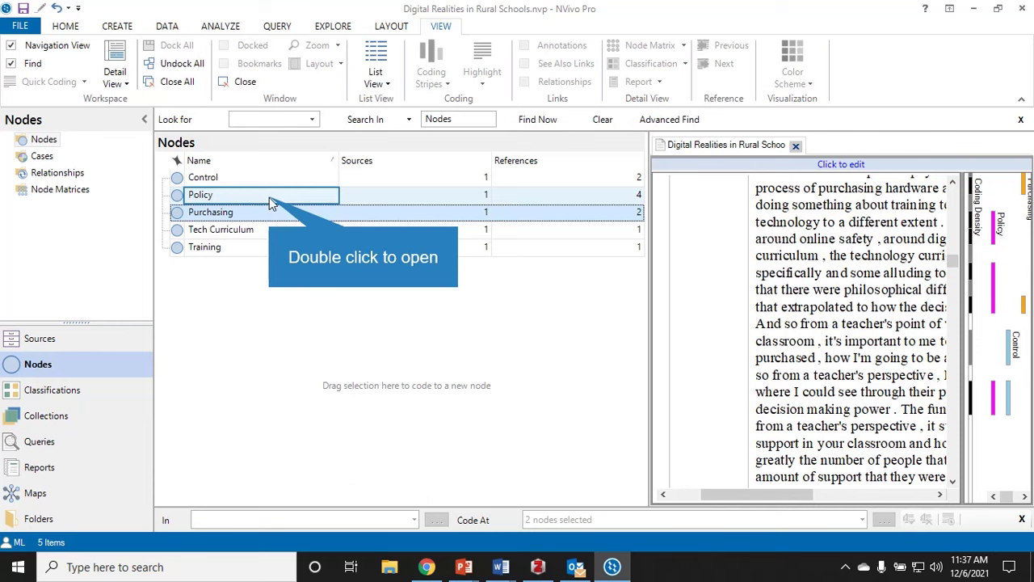
Step: Open the Policy node in its own tab with a widened detail pane at normal text zoom
{"action": "double_click", "coordinate": [272, 201]}
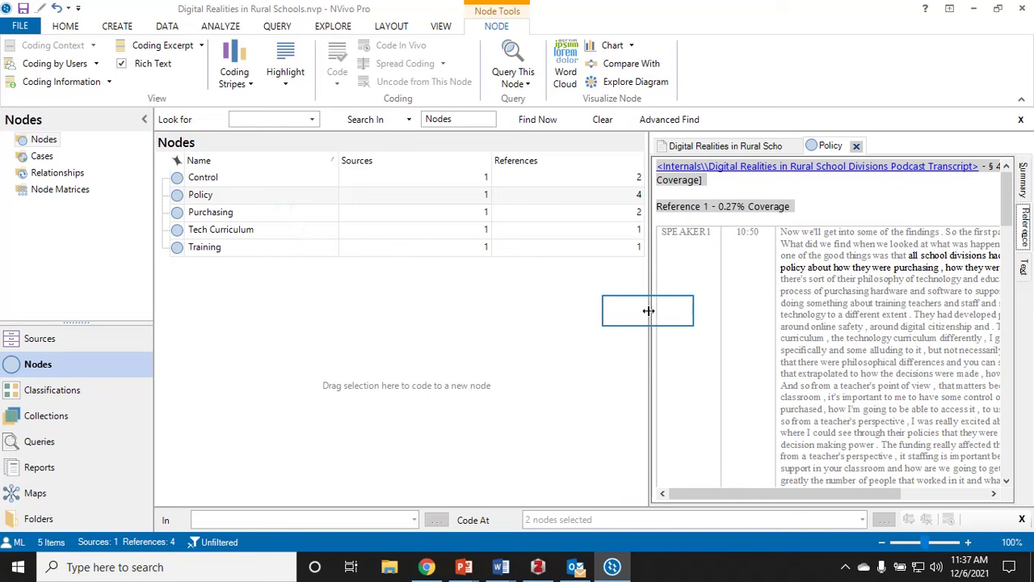
{"action": "left_click_drag", "start_coordinate": [649, 310], "coordinate": [227, 323]}
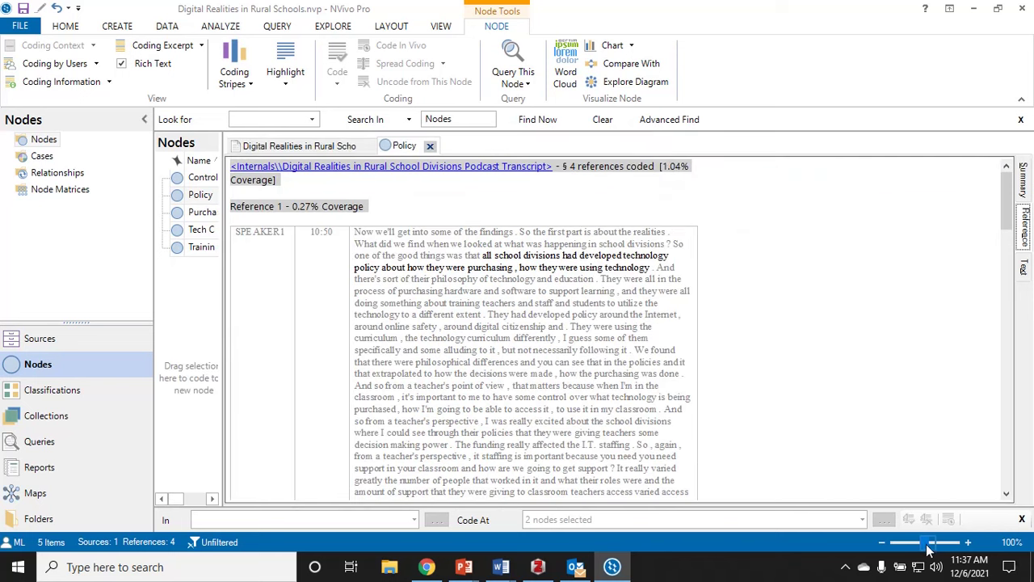
{"action": "left_click_drag", "start_coordinate": [928, 545], "coordinate": [934, 543]}
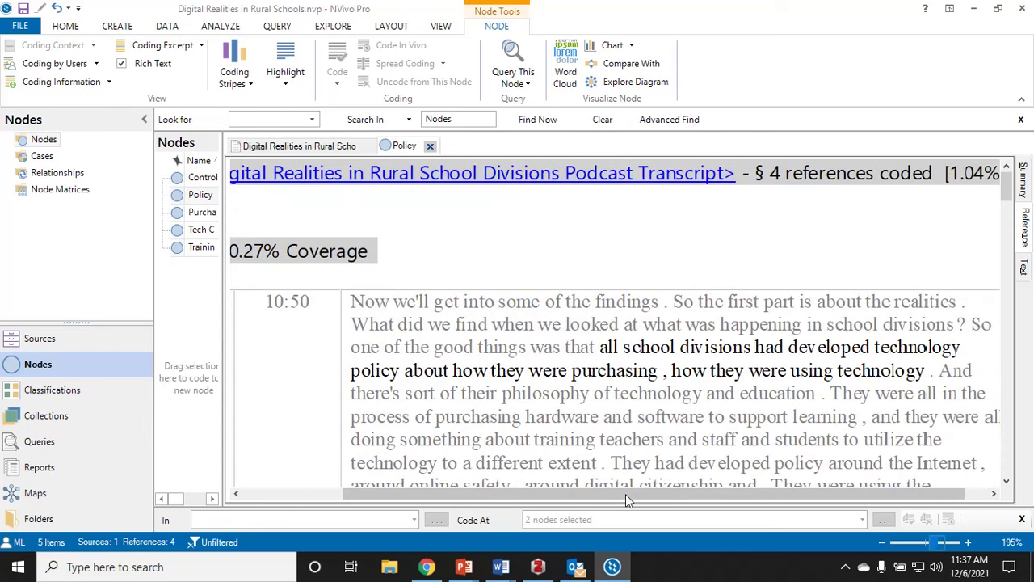
{"action": "left_click", "coordinate": [939, 546]}
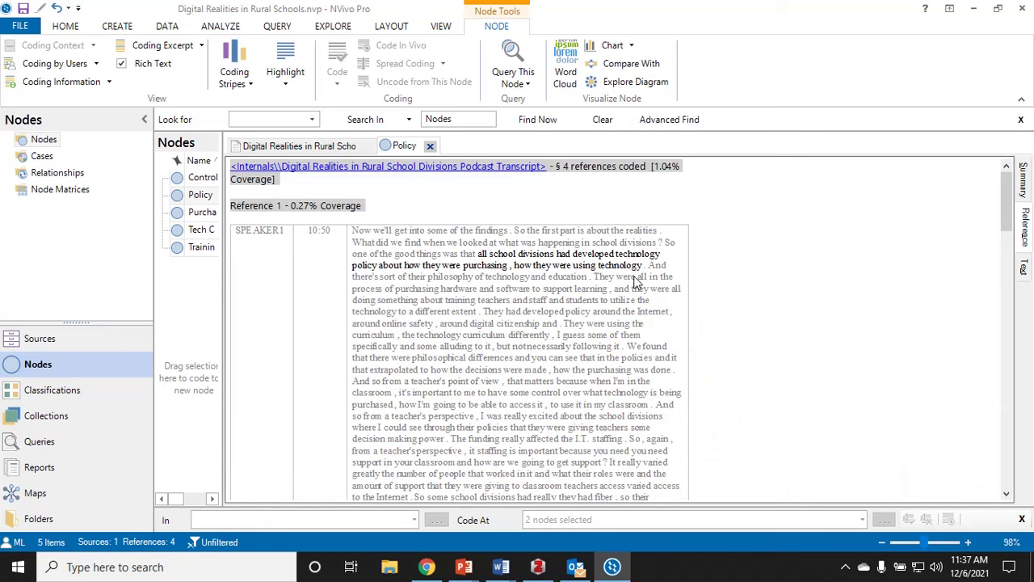
Step: Scroll through Policy's References 1–4, covering 1.04% of the podcast transcript
{"action": "scroll", "coordinate": [730, 299], "scroll_direction": "down", "scroll_amount": 10}
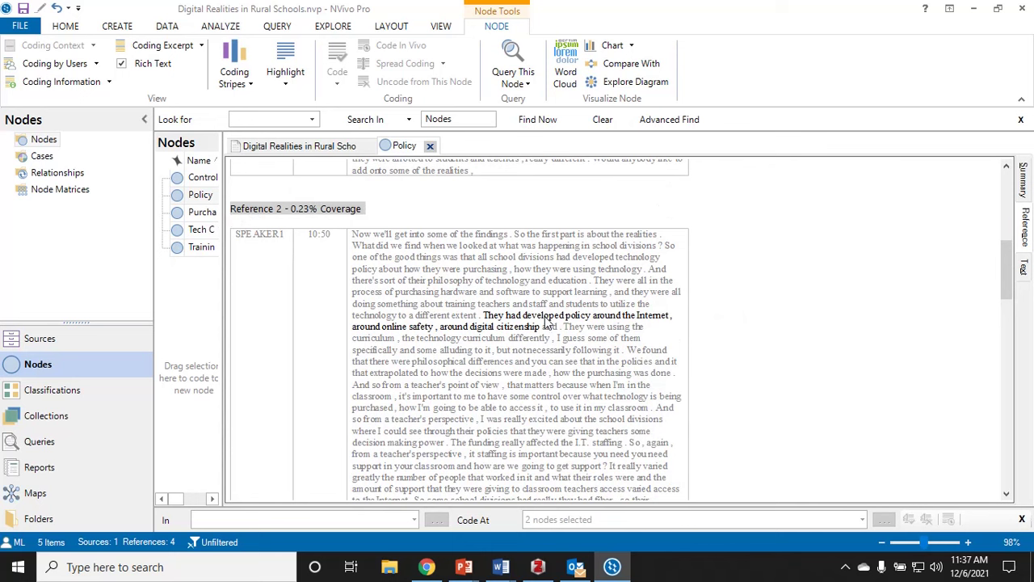
{"action": "scroll", "coordinate": [693, 354], "scroll_direction": "down", "scroll_amount": 5}
{"action": "scroll", "coordinate": [437, 368], "scroll_direction": "down", "scroll_amount": 2}
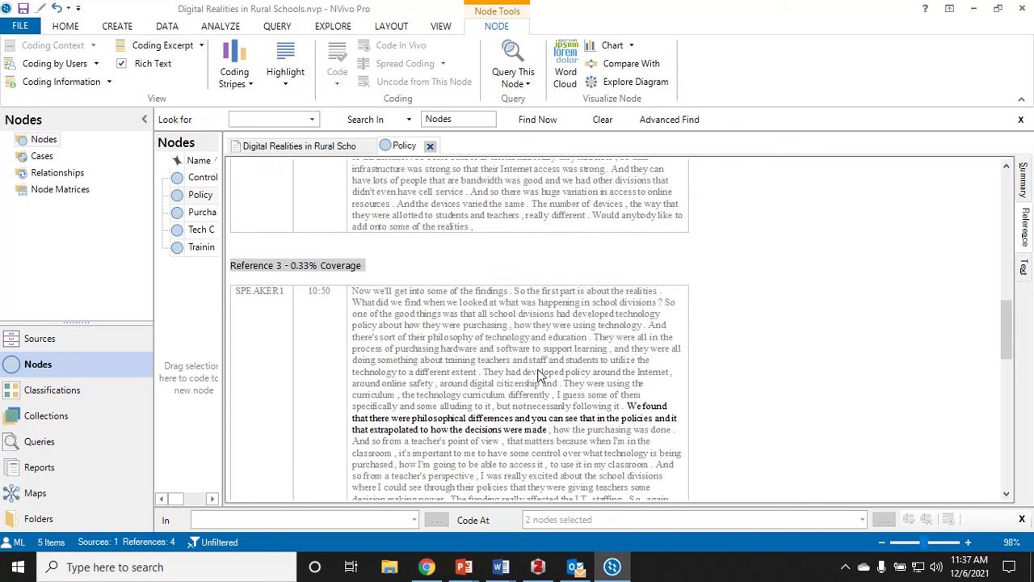
{"action": "scroll", "coordinate": [537, 372], "scroll_direction": "down", "scroll_amount": 2}
{"action": "scroll", "coordinate": [598, 392], "scroll_direction": "down", "scroll_amount": 5}
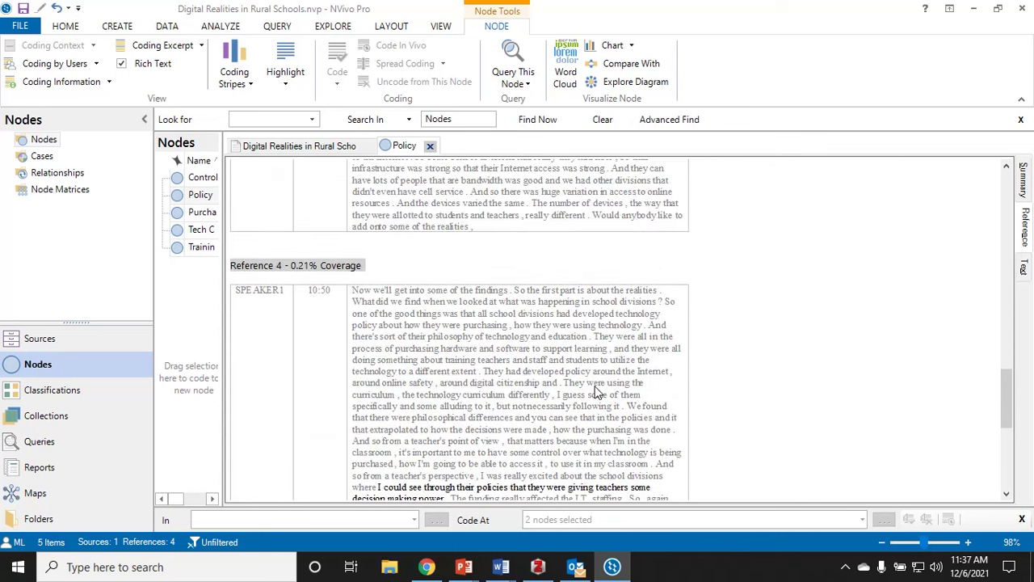
{"action": "scroll", "coordinate": [589, 396], "scroll_direction": "down", "scroll_amount": 2}
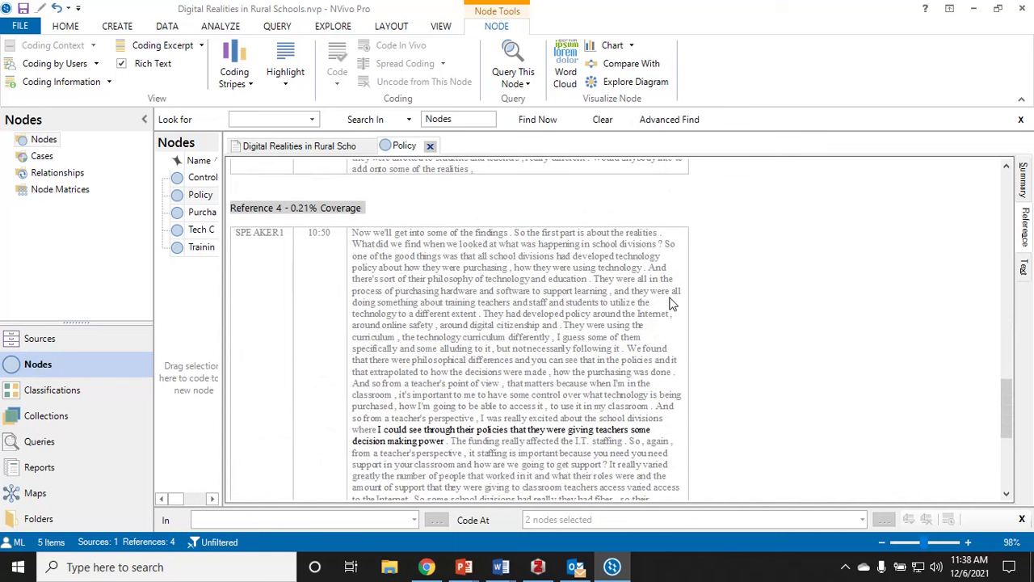